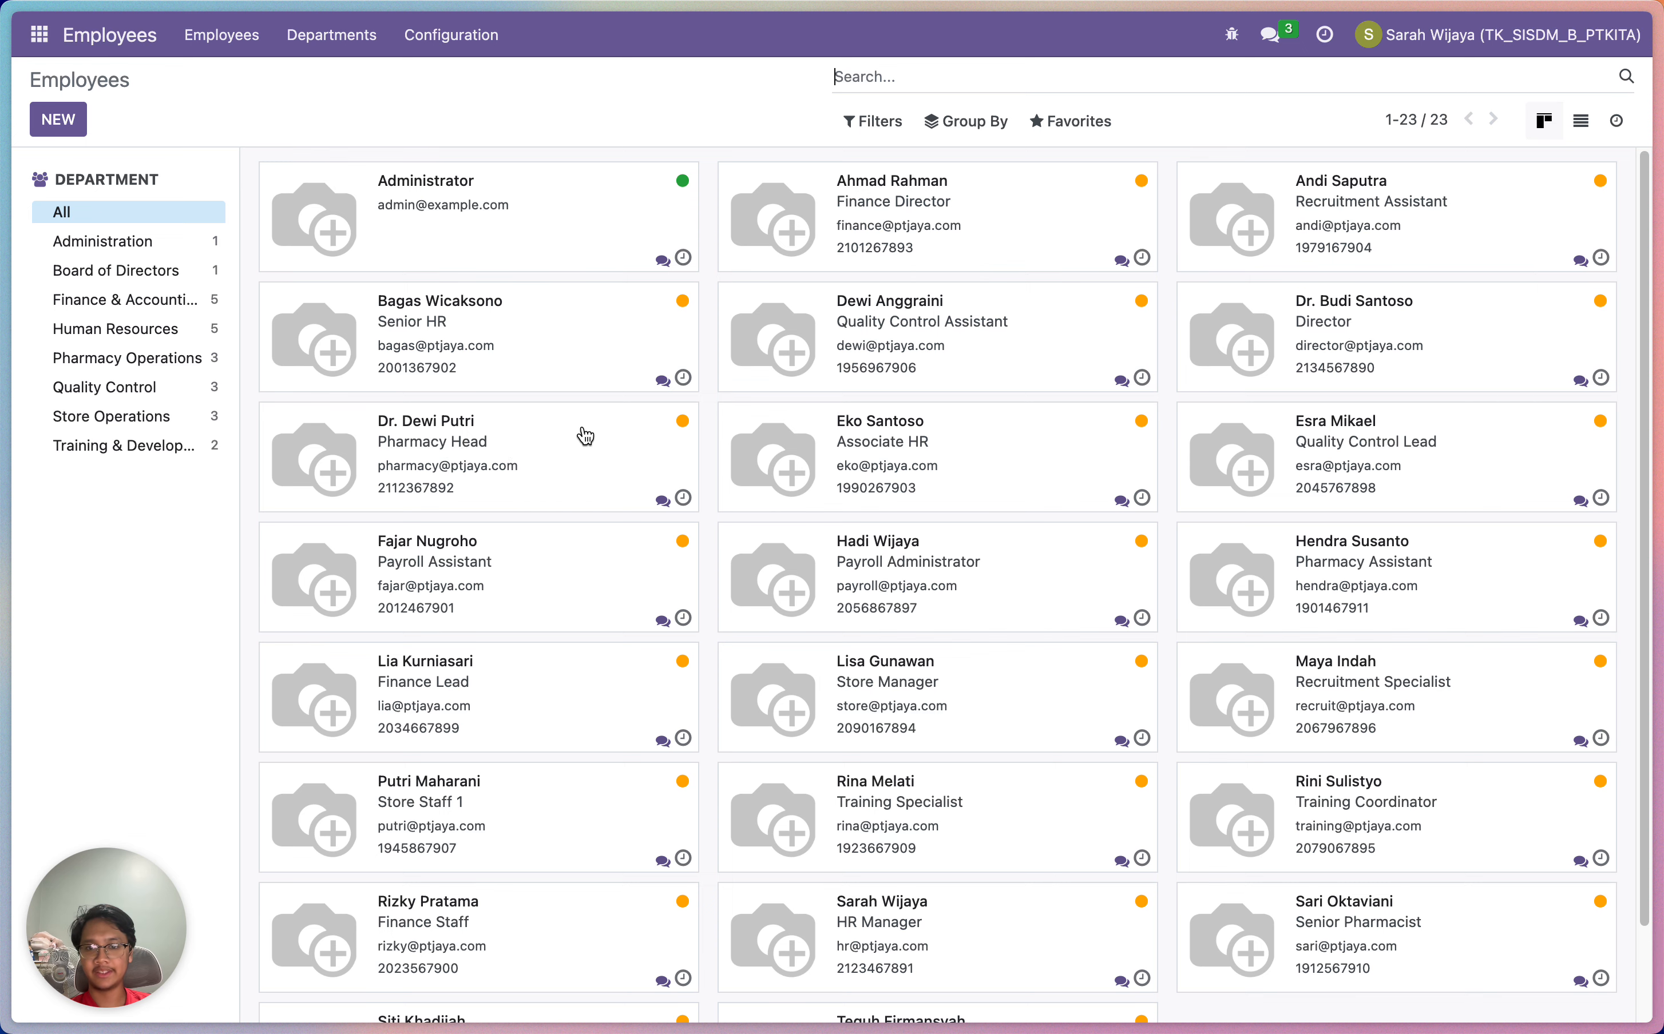
Open the Pharmacy Head's employee record from the Employees directory
{"action": "left_click", "coordinate": [539, 426]}
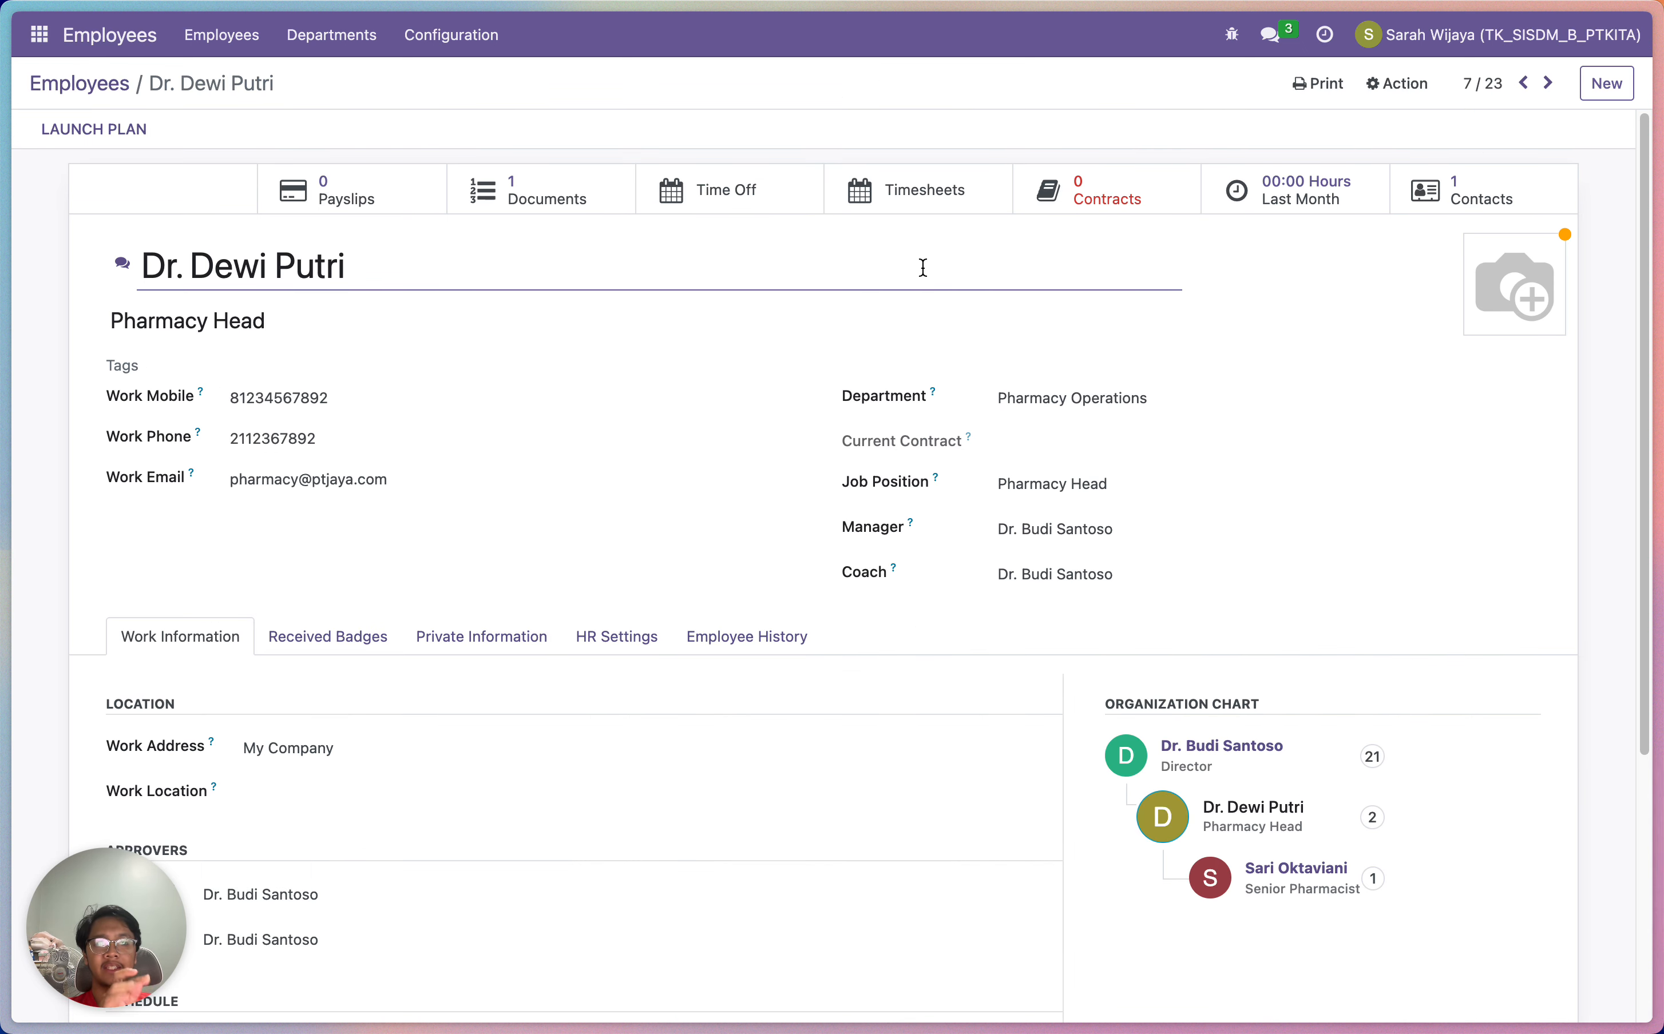
Open the Pharmacy Head's documents list and start a new document
{"action": "left_click", "coordinate": [505, 195]}
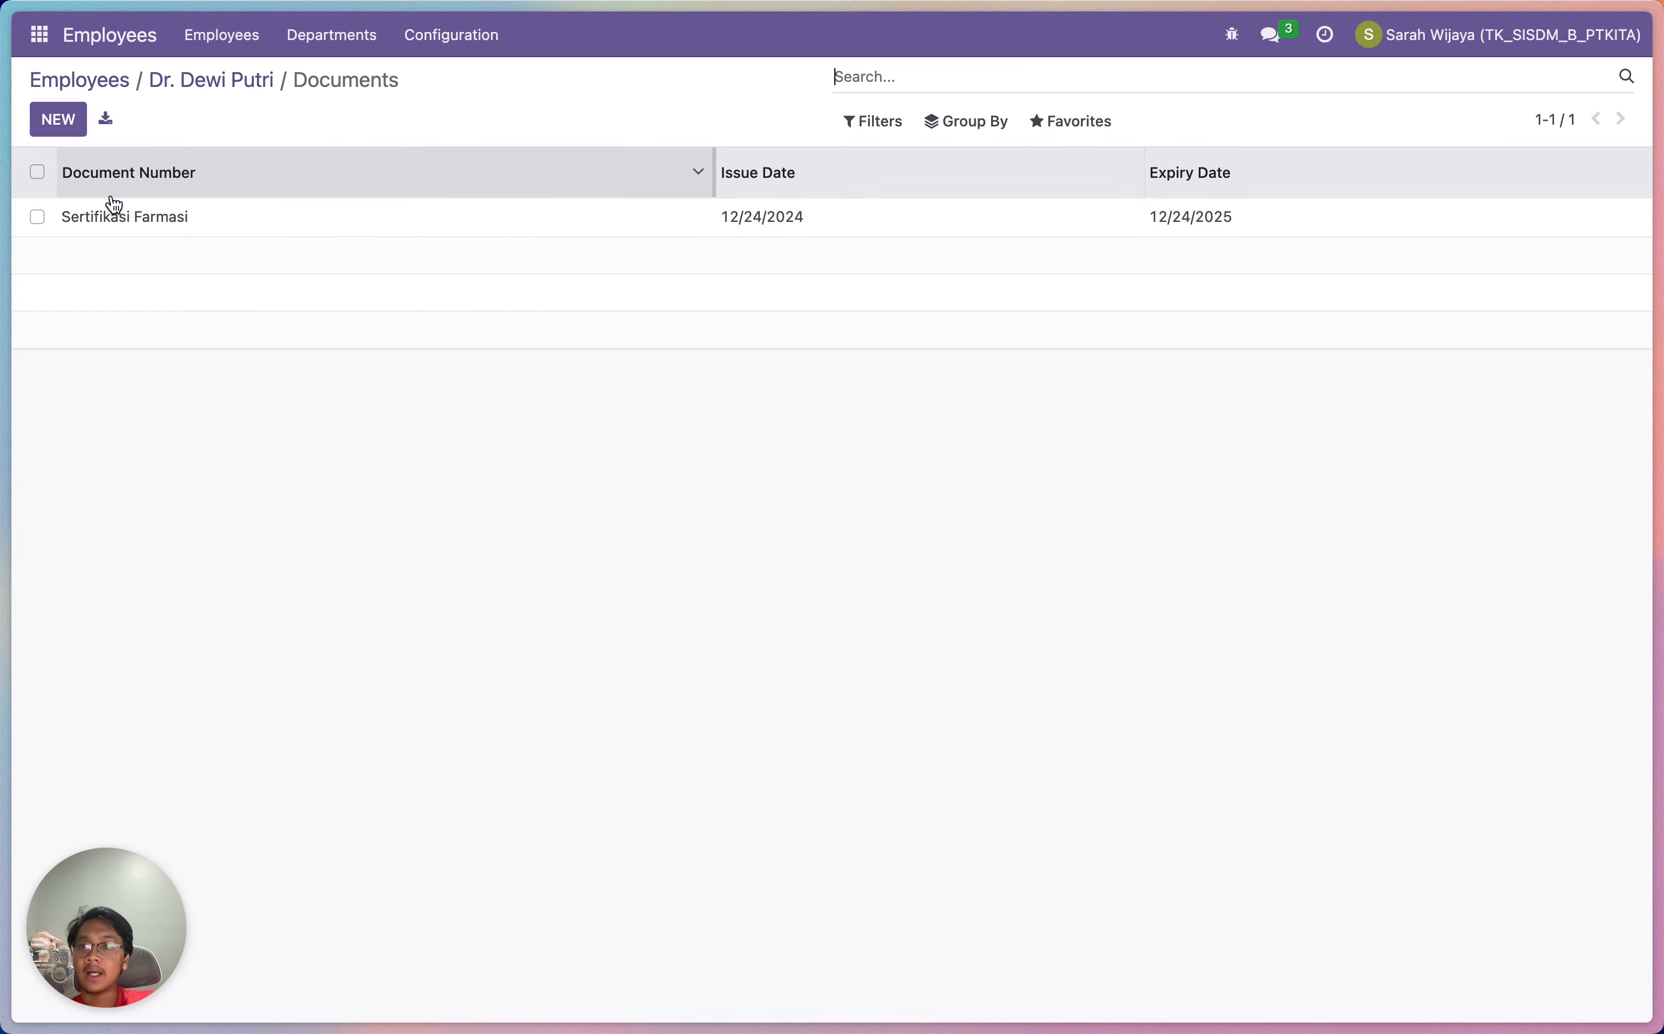
{"action": "left_click", "coordinate": [59, 120]}
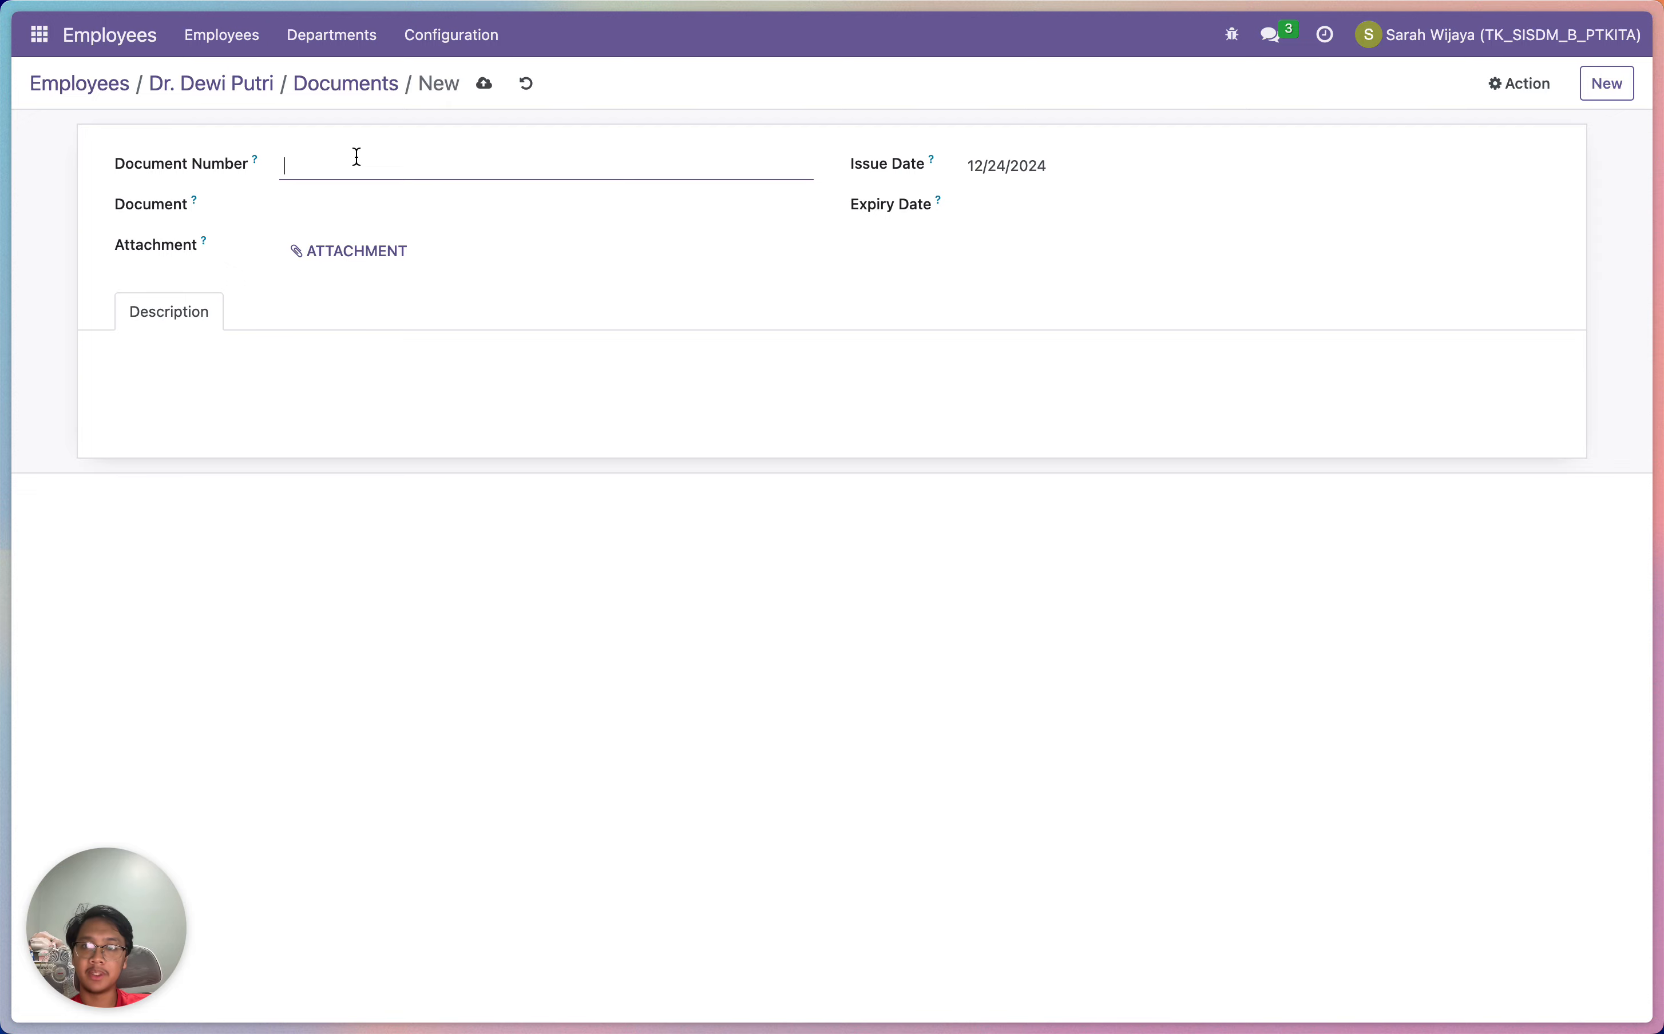
Number the document 'Sertifikasi Updated 2', type Sertifikasi_en, and attach Certificate-of-Analysis.pdf
{"action": "type", "text": "2"}
{"action": "left_click", "coordinate": [341, 196]}
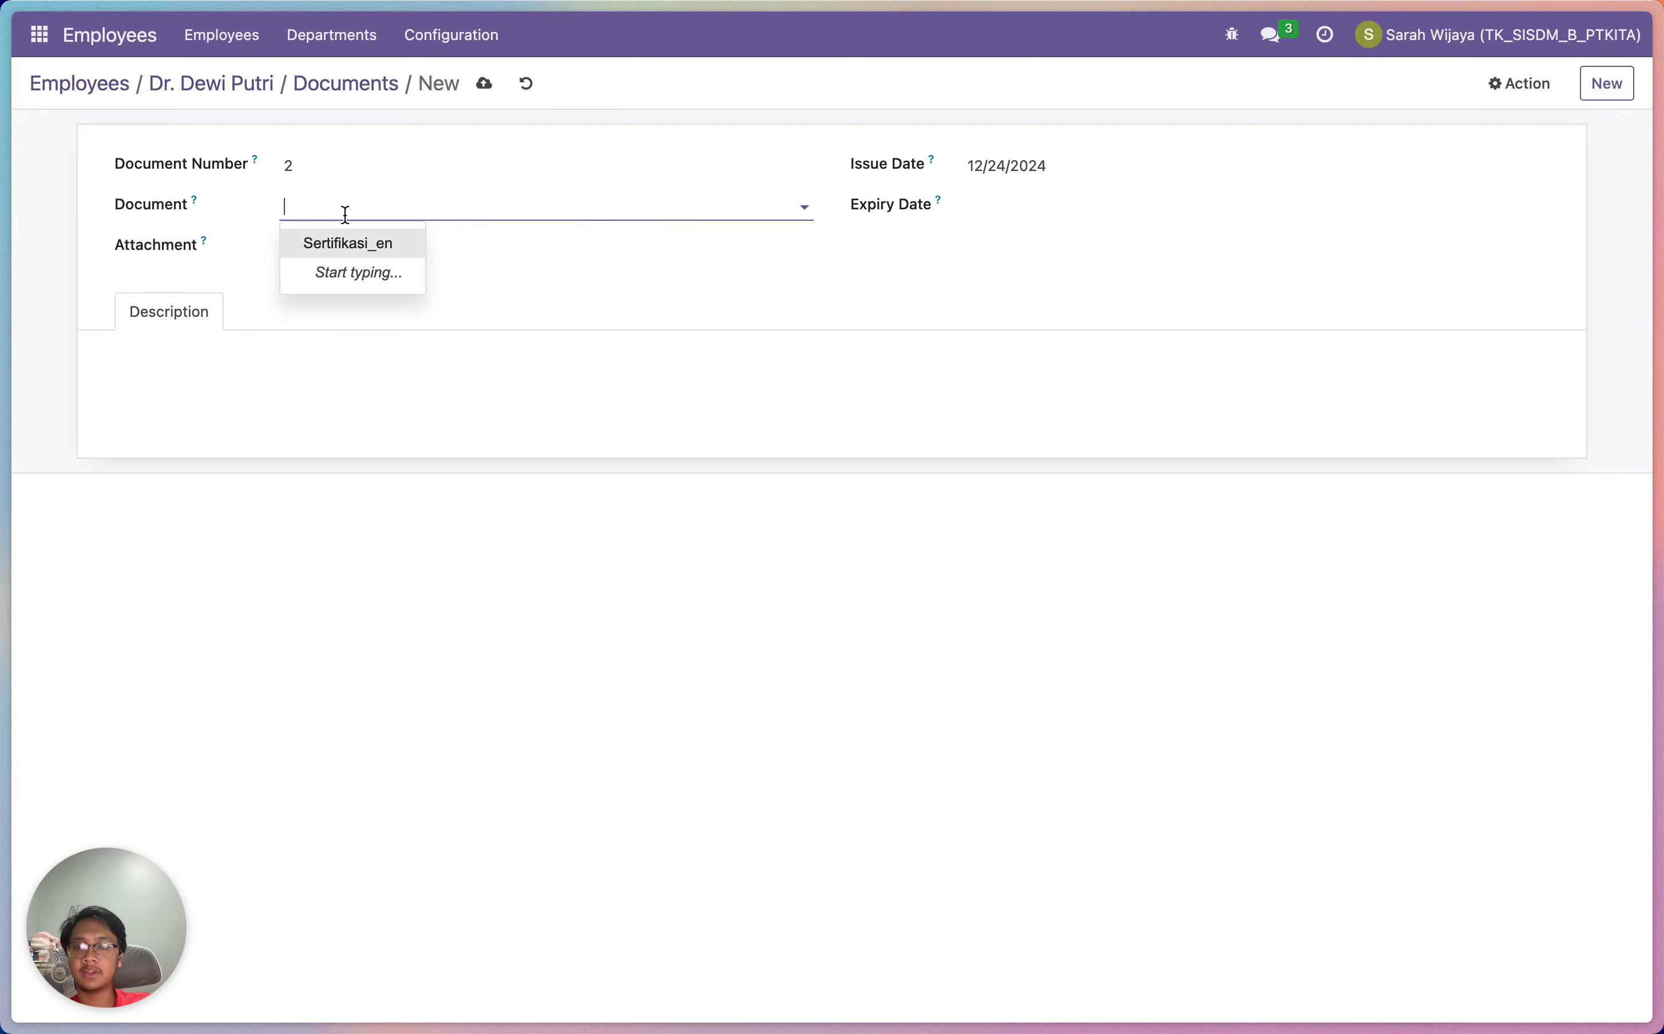
{"action": "left_click", "coordinate": [349, 248]}
{"action": "left_click", "coordinate": [364, 175]}
{"action": "key", "text": "BackSpace"}
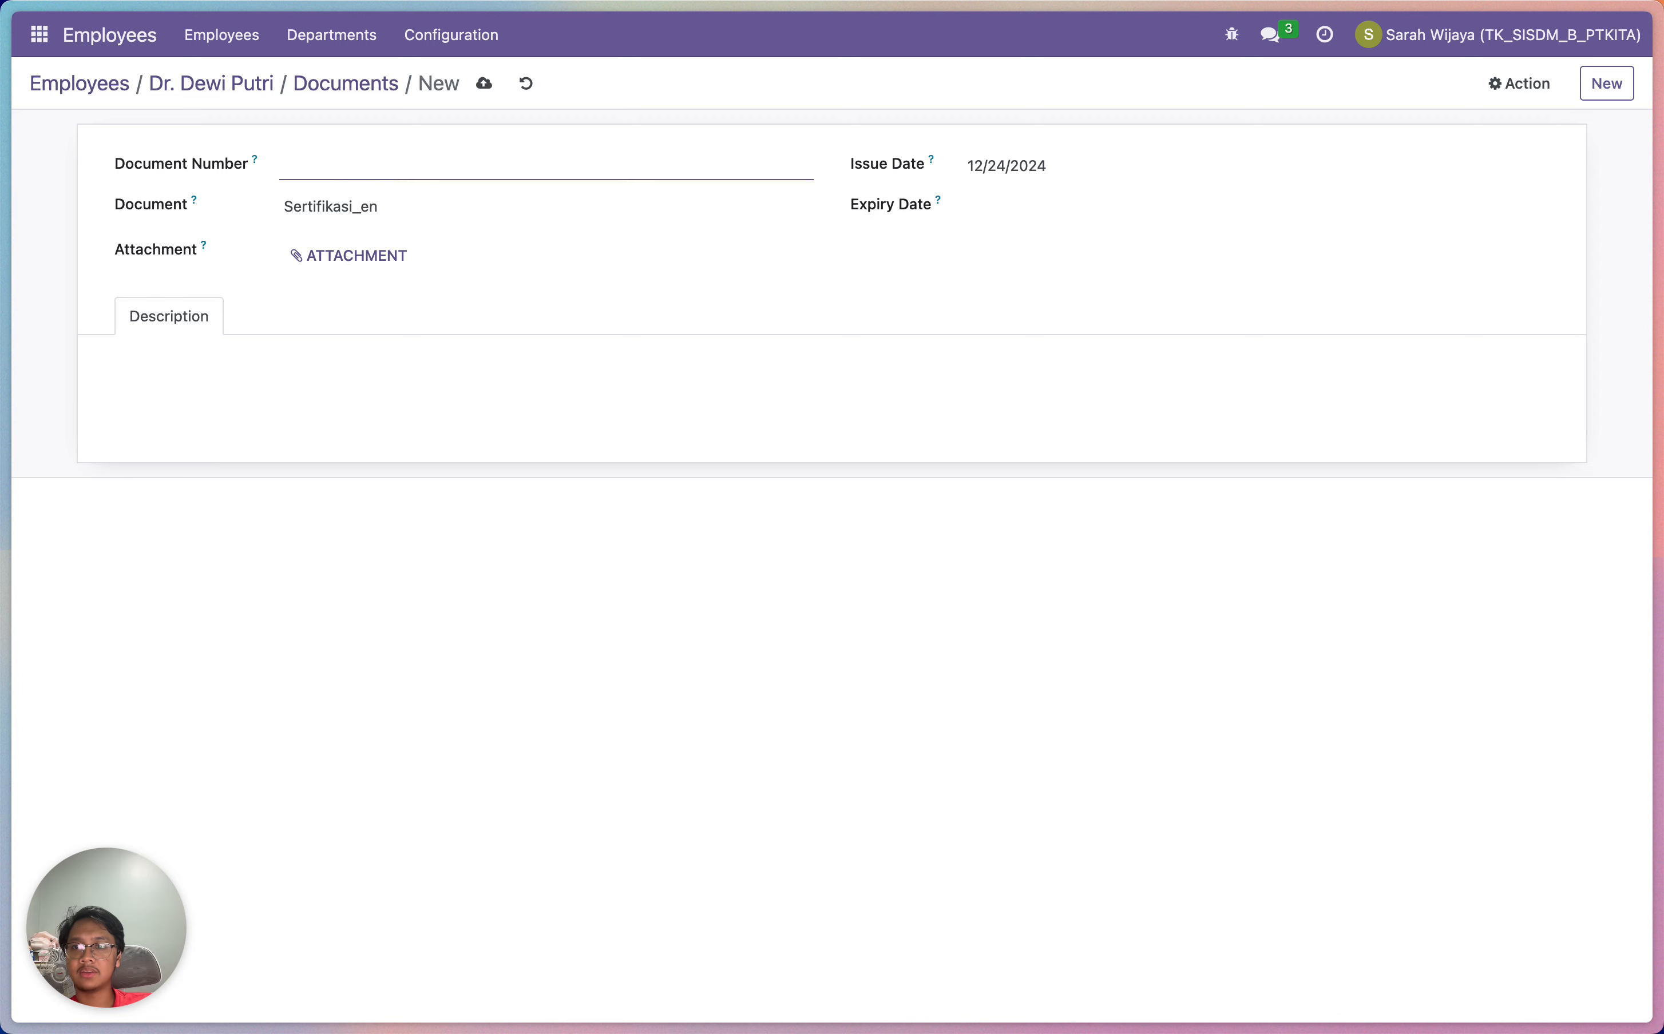
{"action": "type", "text": "Dokumen"}
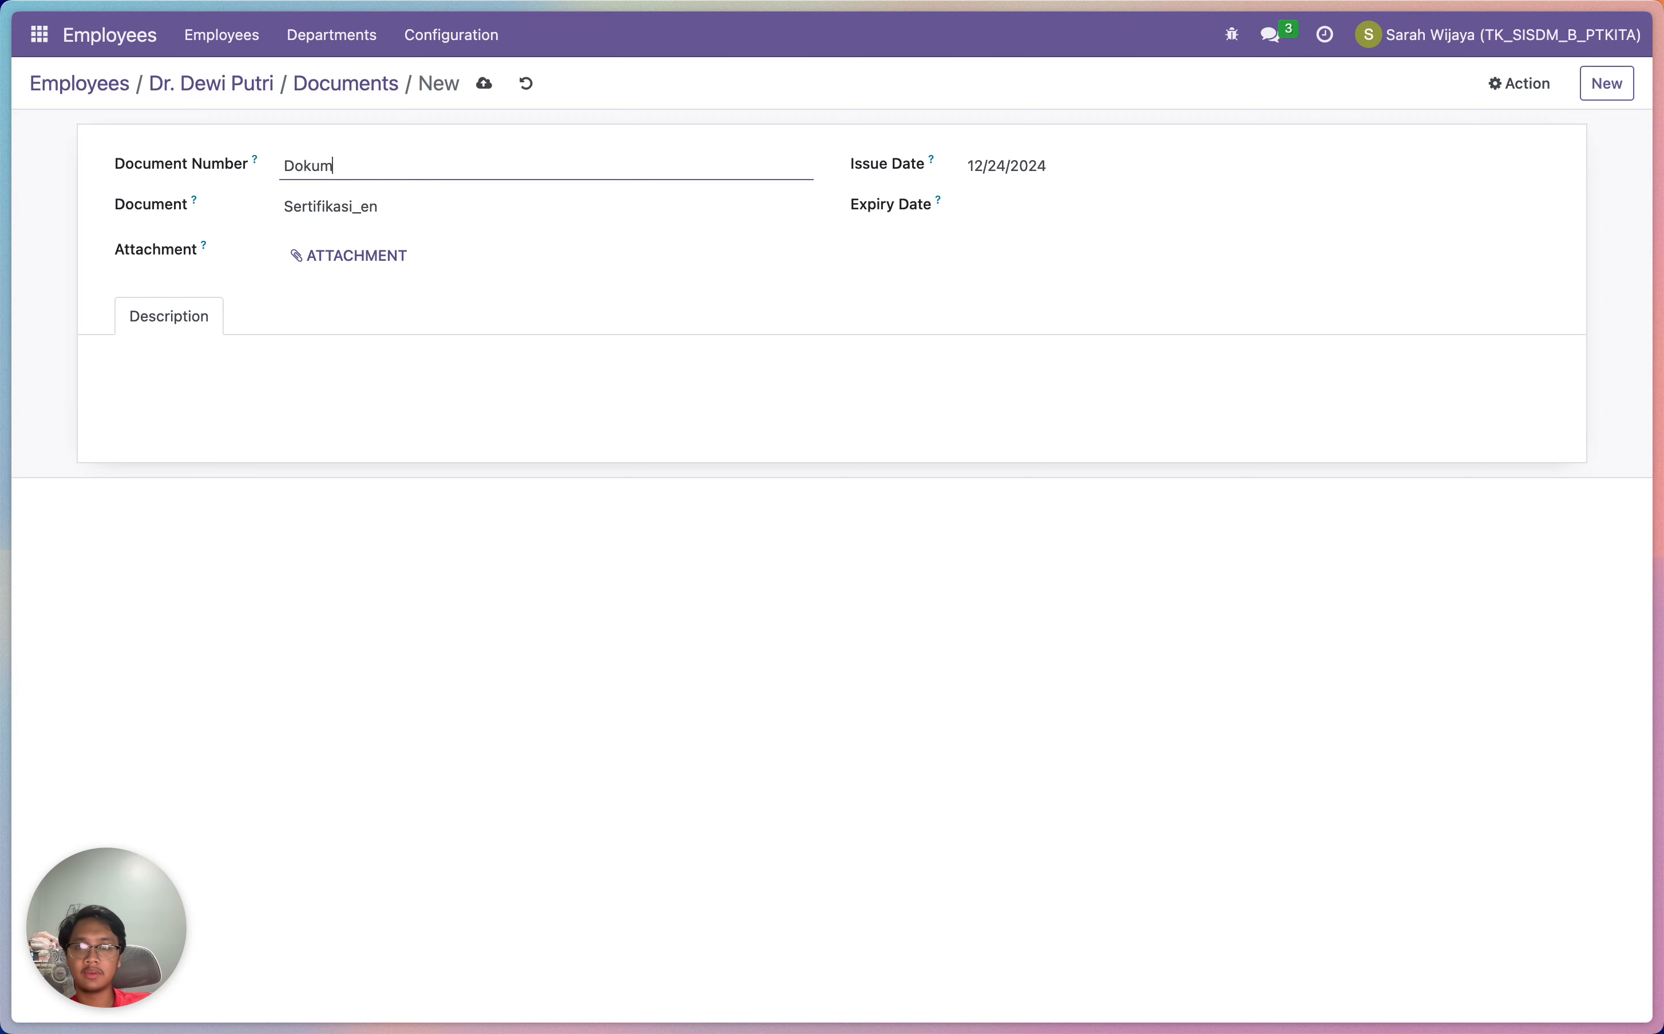
{"action": "key", "text": "BackSpace"}
{"action": "key", "text": "BackSpace"}
{"action": "key", "text": "BackSpace"}
{"action": "key", "text": "BackSpace"}
{"action": "key", "text": "BackSpace"}
{"action": "key", "text": "BackSpace"}
{"action": "key", "text": "BackSpace"}
{"action": "key", "text": "BackSpace"}
{"action": "type", "text": "Sertifikasi"}
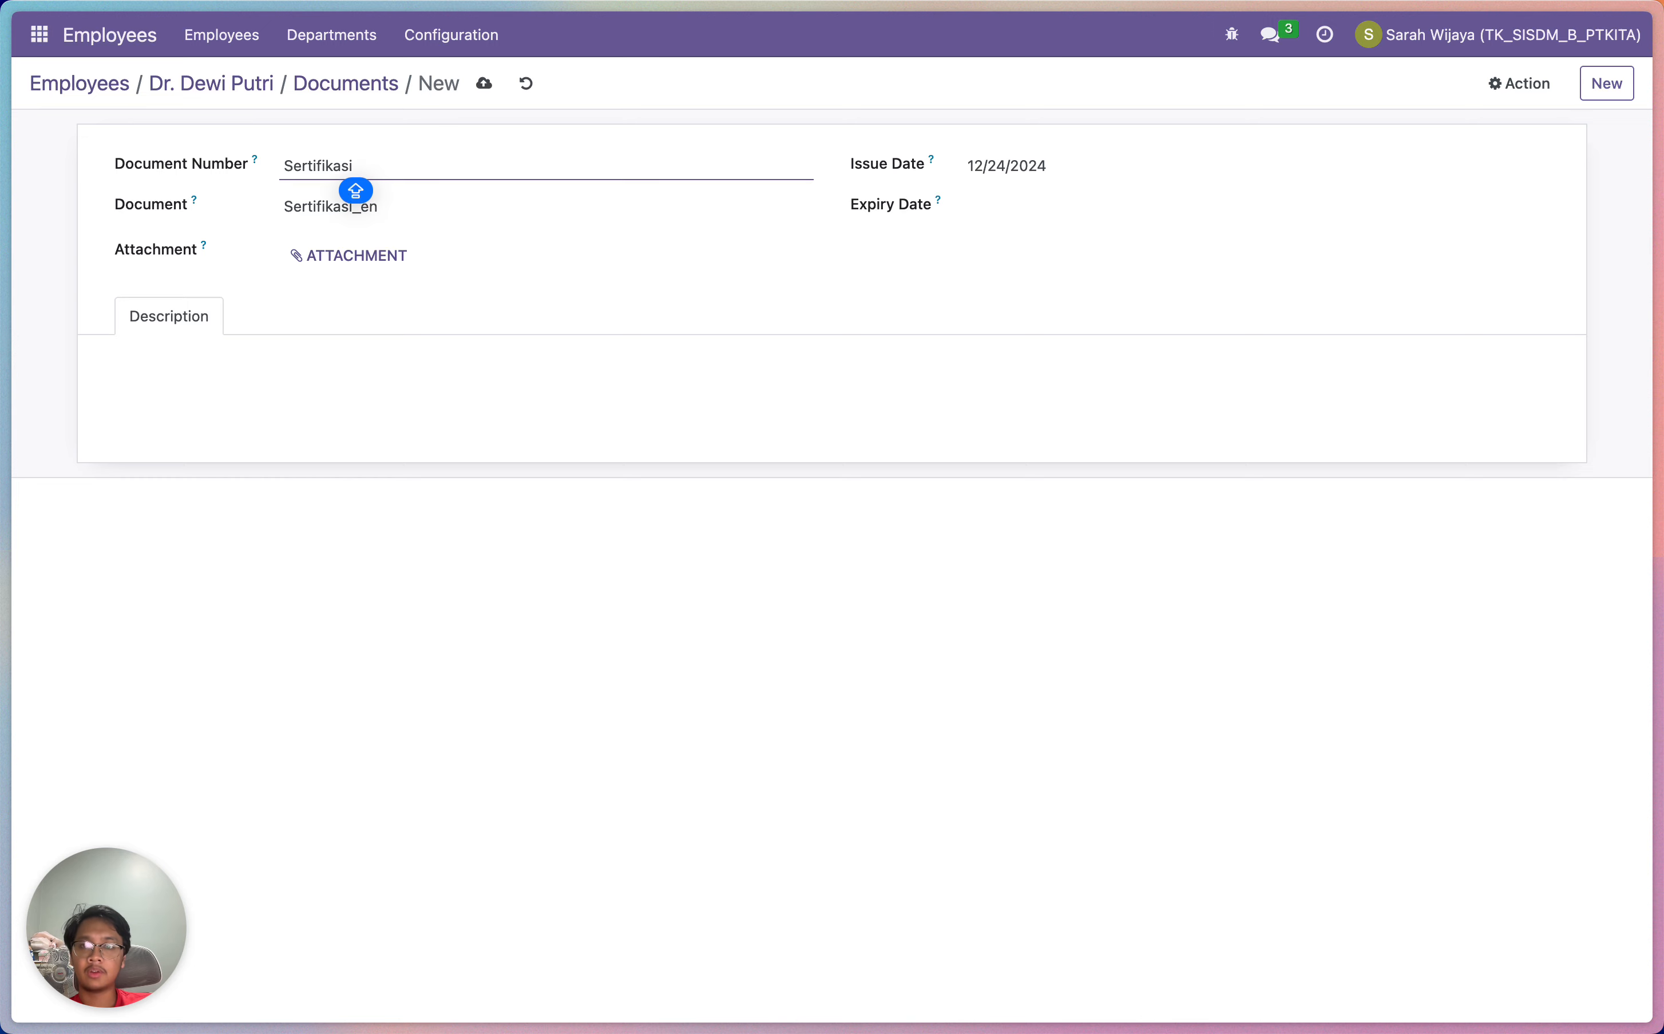
{"action": "type", "text": " Updated 2"}
{"action": "left_click", "coordinate": [324, 256]}
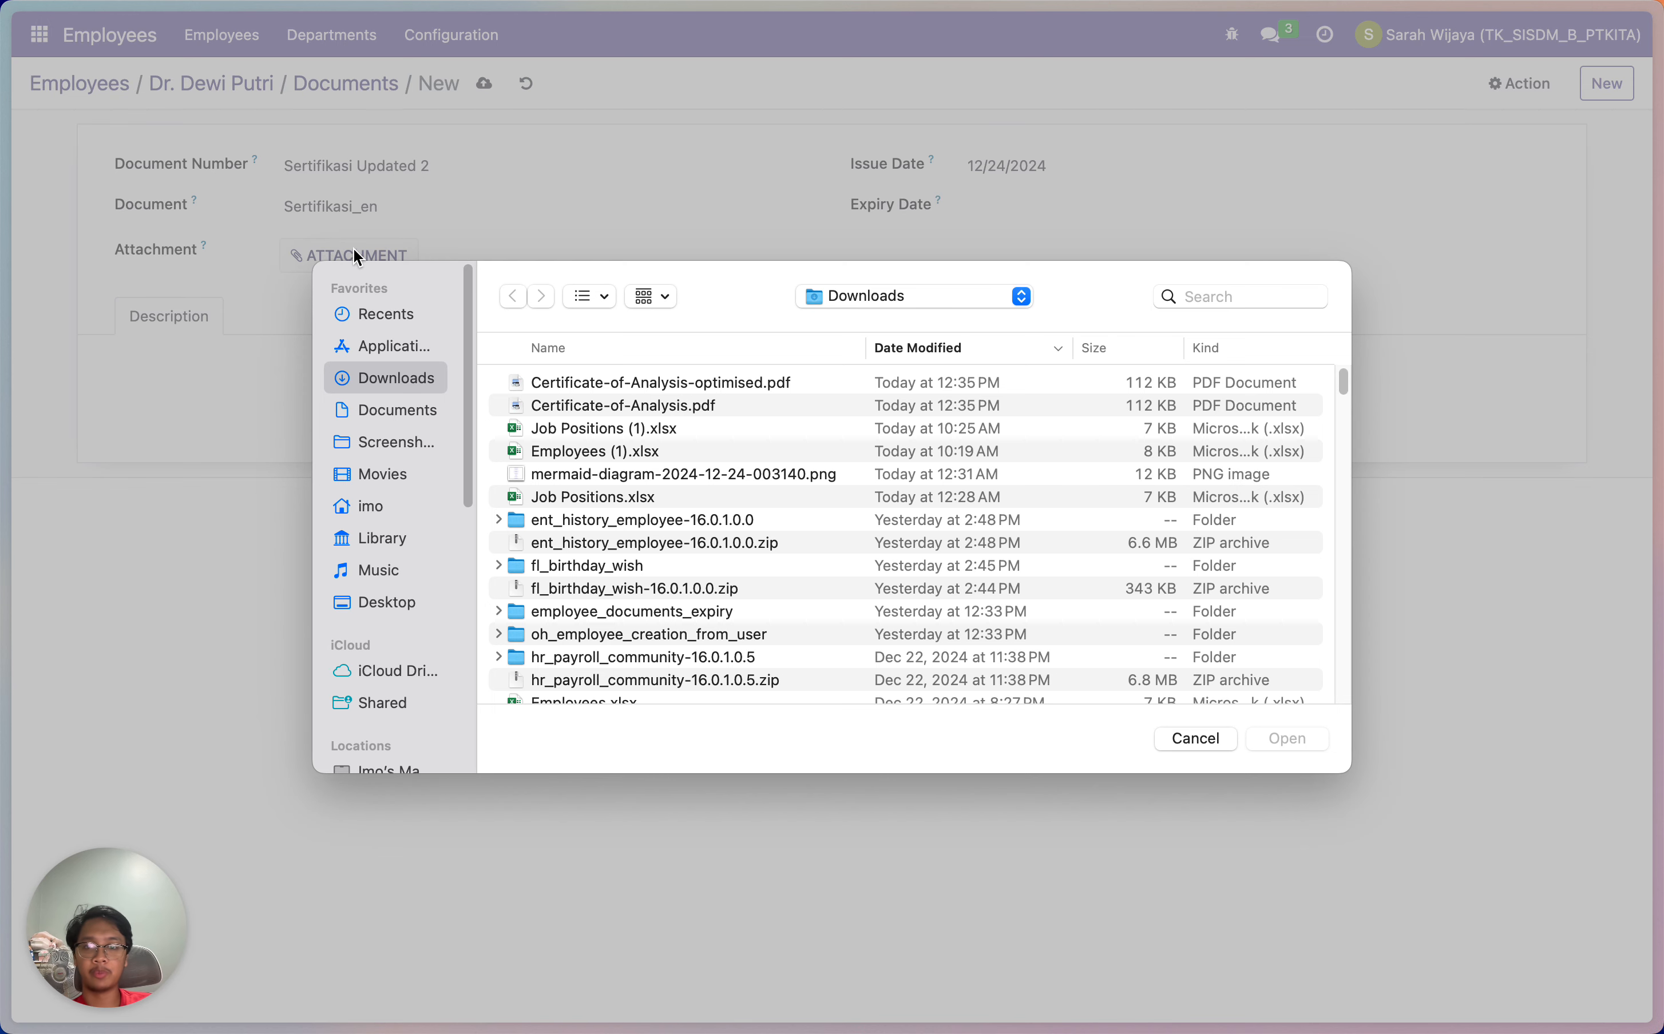
{"action": "double_click", "coordinate": [624, 390]}
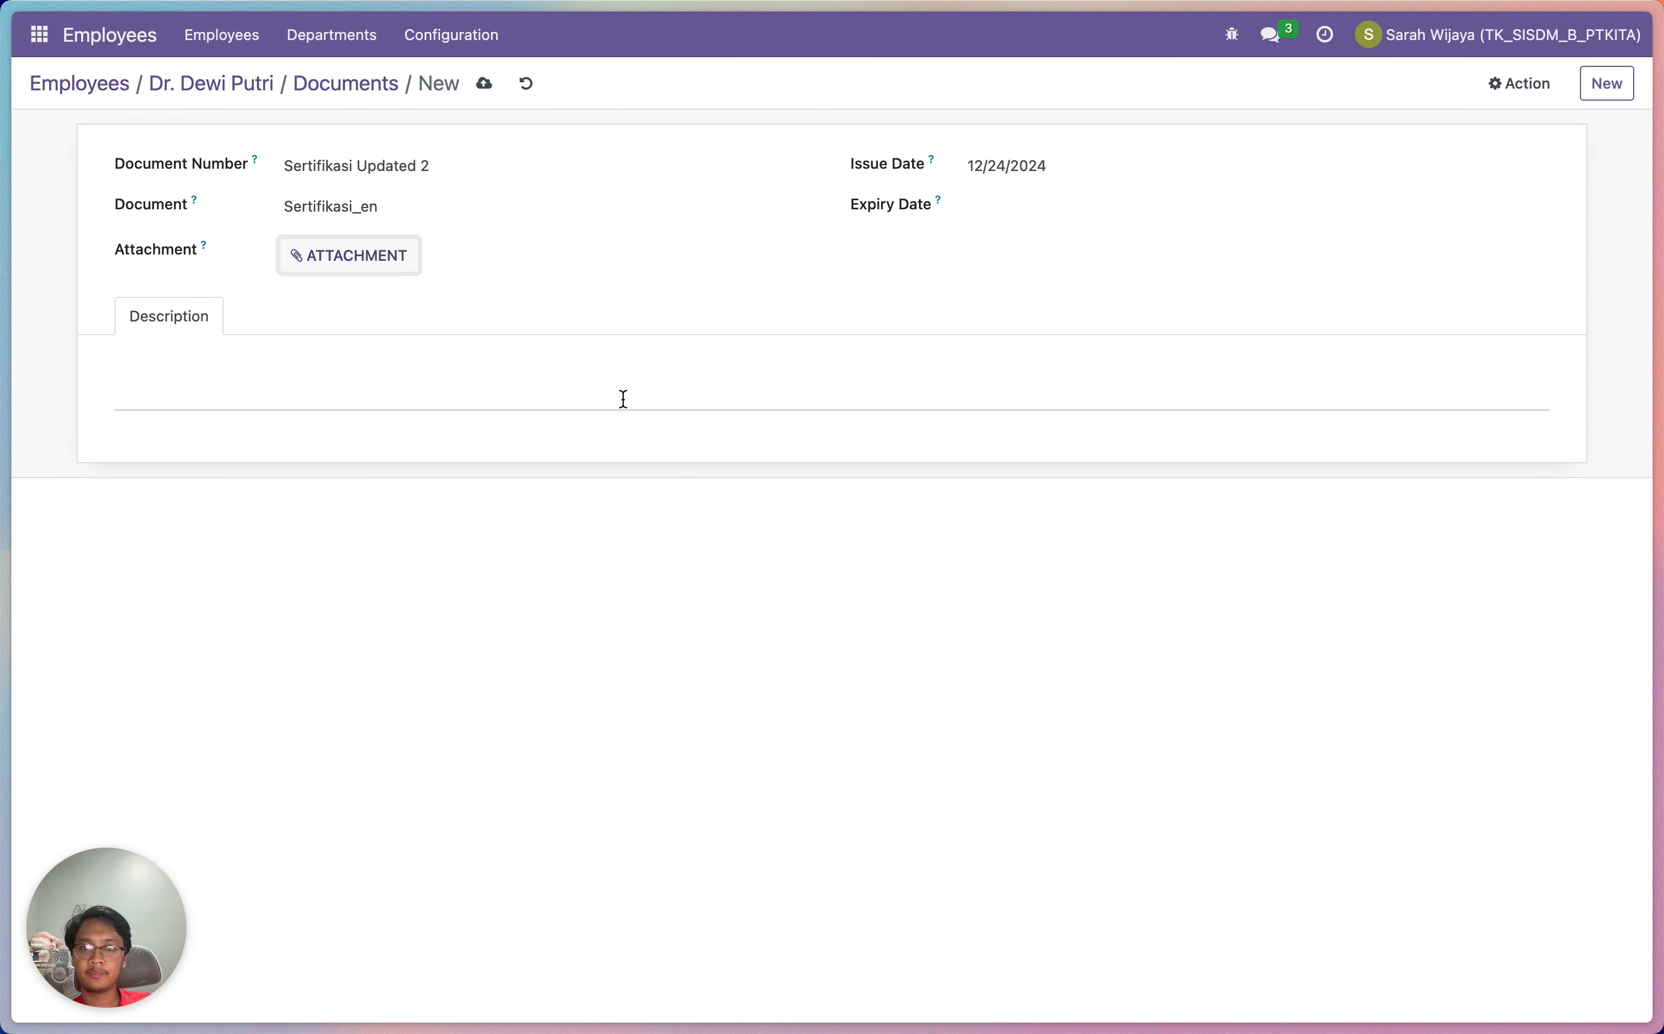
Set the expiry date to 12/24/2026 and save the document
{"action": "left_click", "coordinate": [975, 205]}
{"action": "left_click", "coordinate": [1164, 262]}
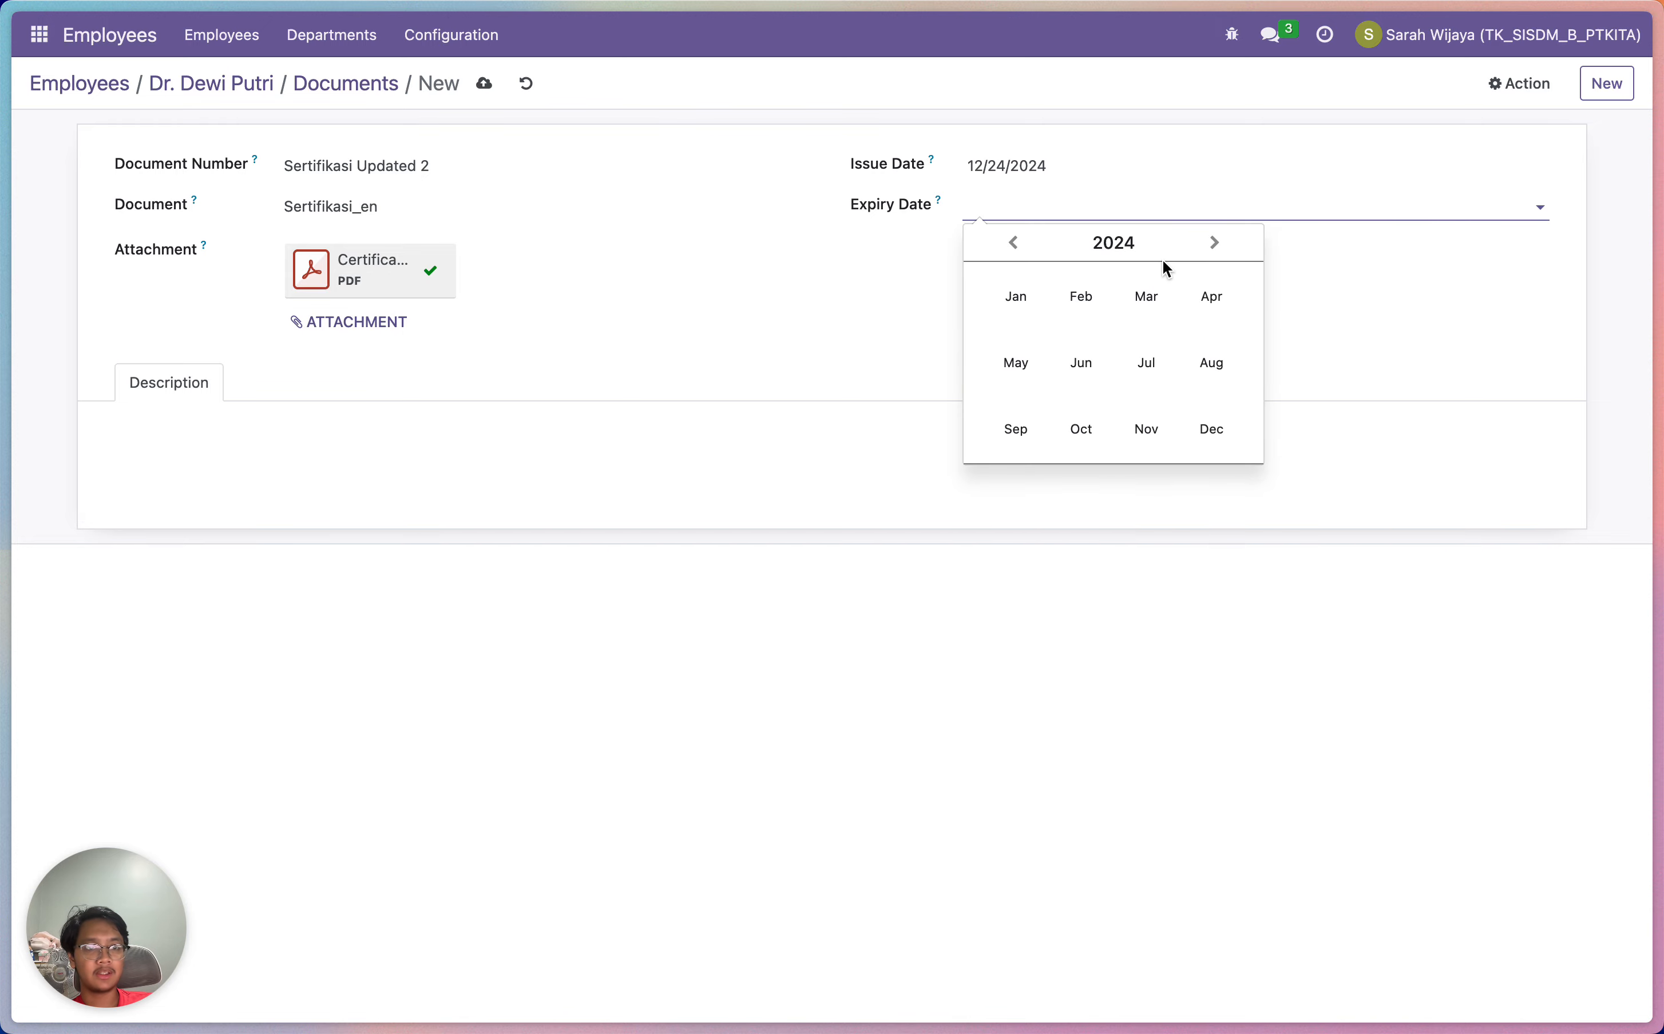
{"action": "left_click", "coordinate": [1136, 243]}
{"action": "left_click", "coordinate": [1190, 373]}
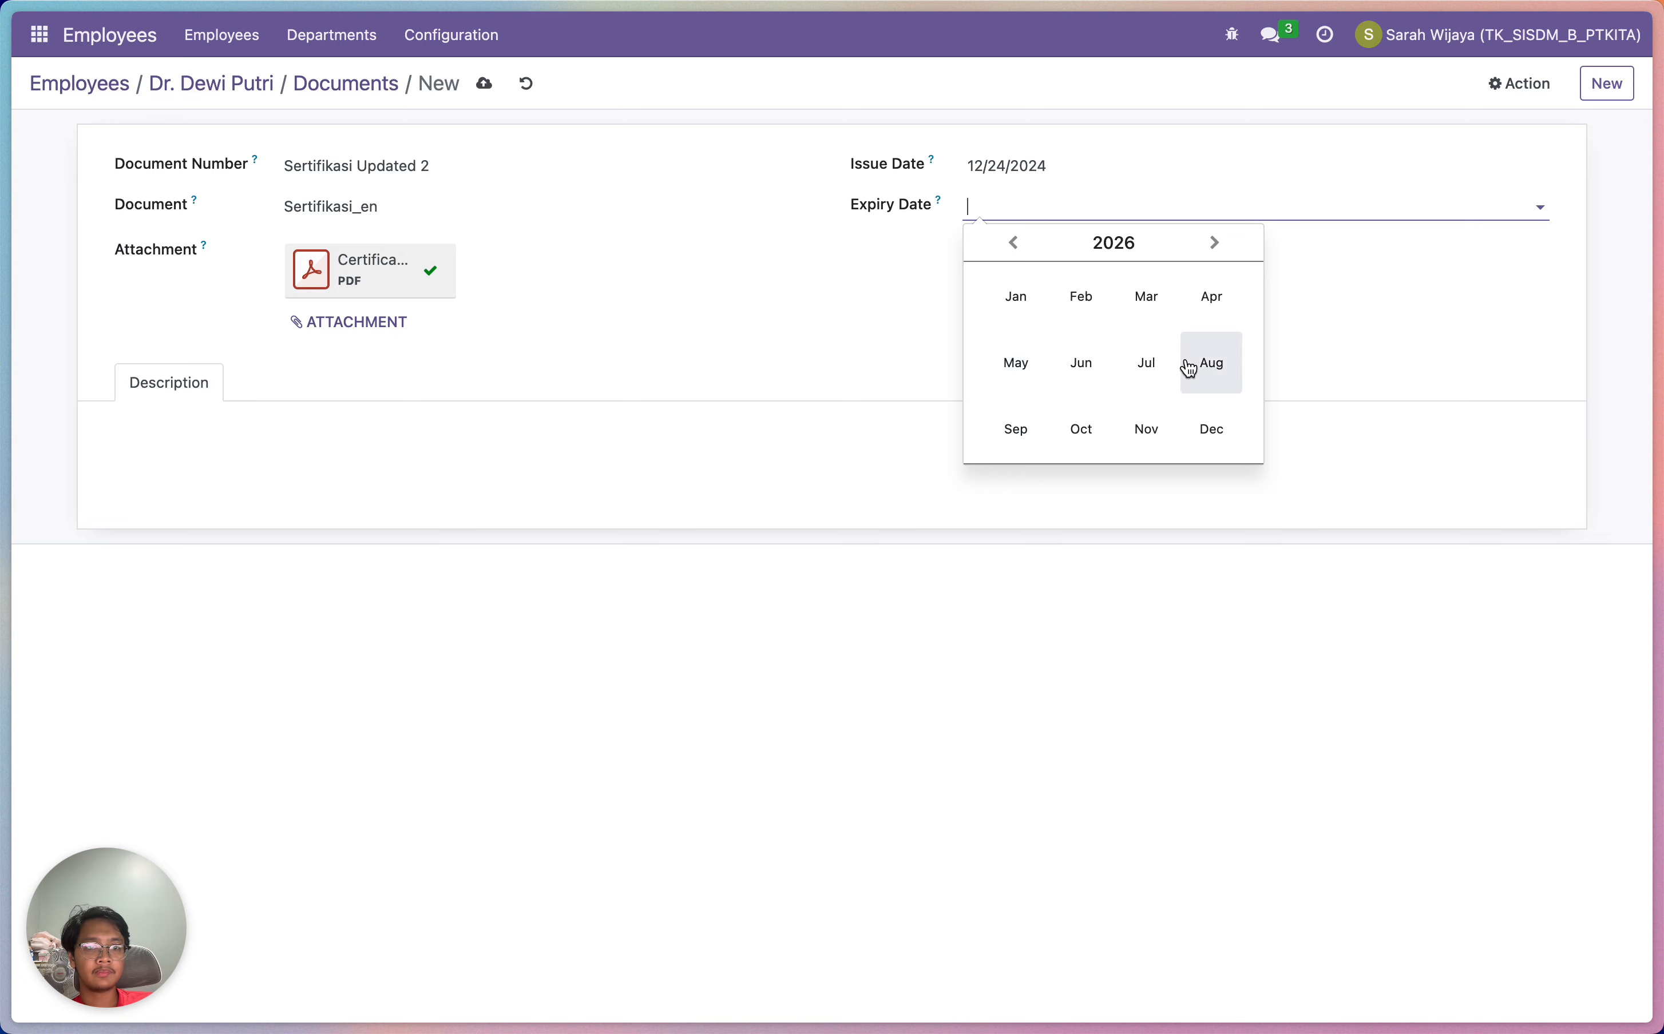
{"action": "left_click", "coordinate": [1184, 446]}
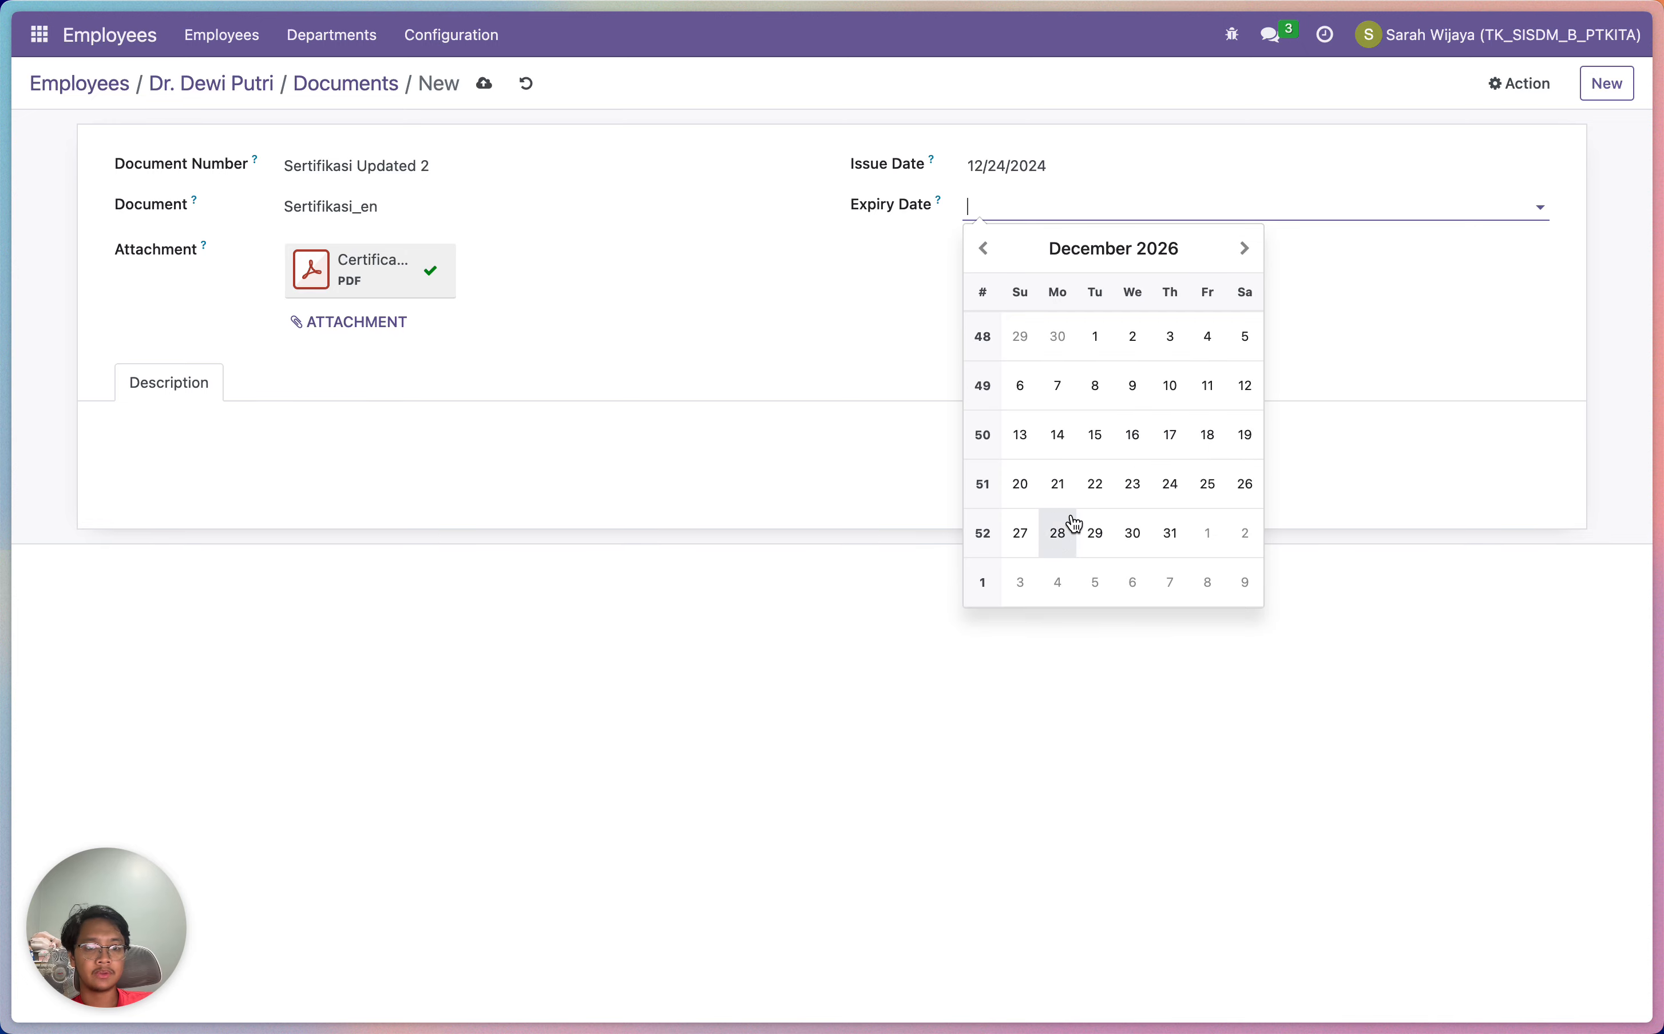
{"action": "left_click", "coordinate": [1171, 489]}
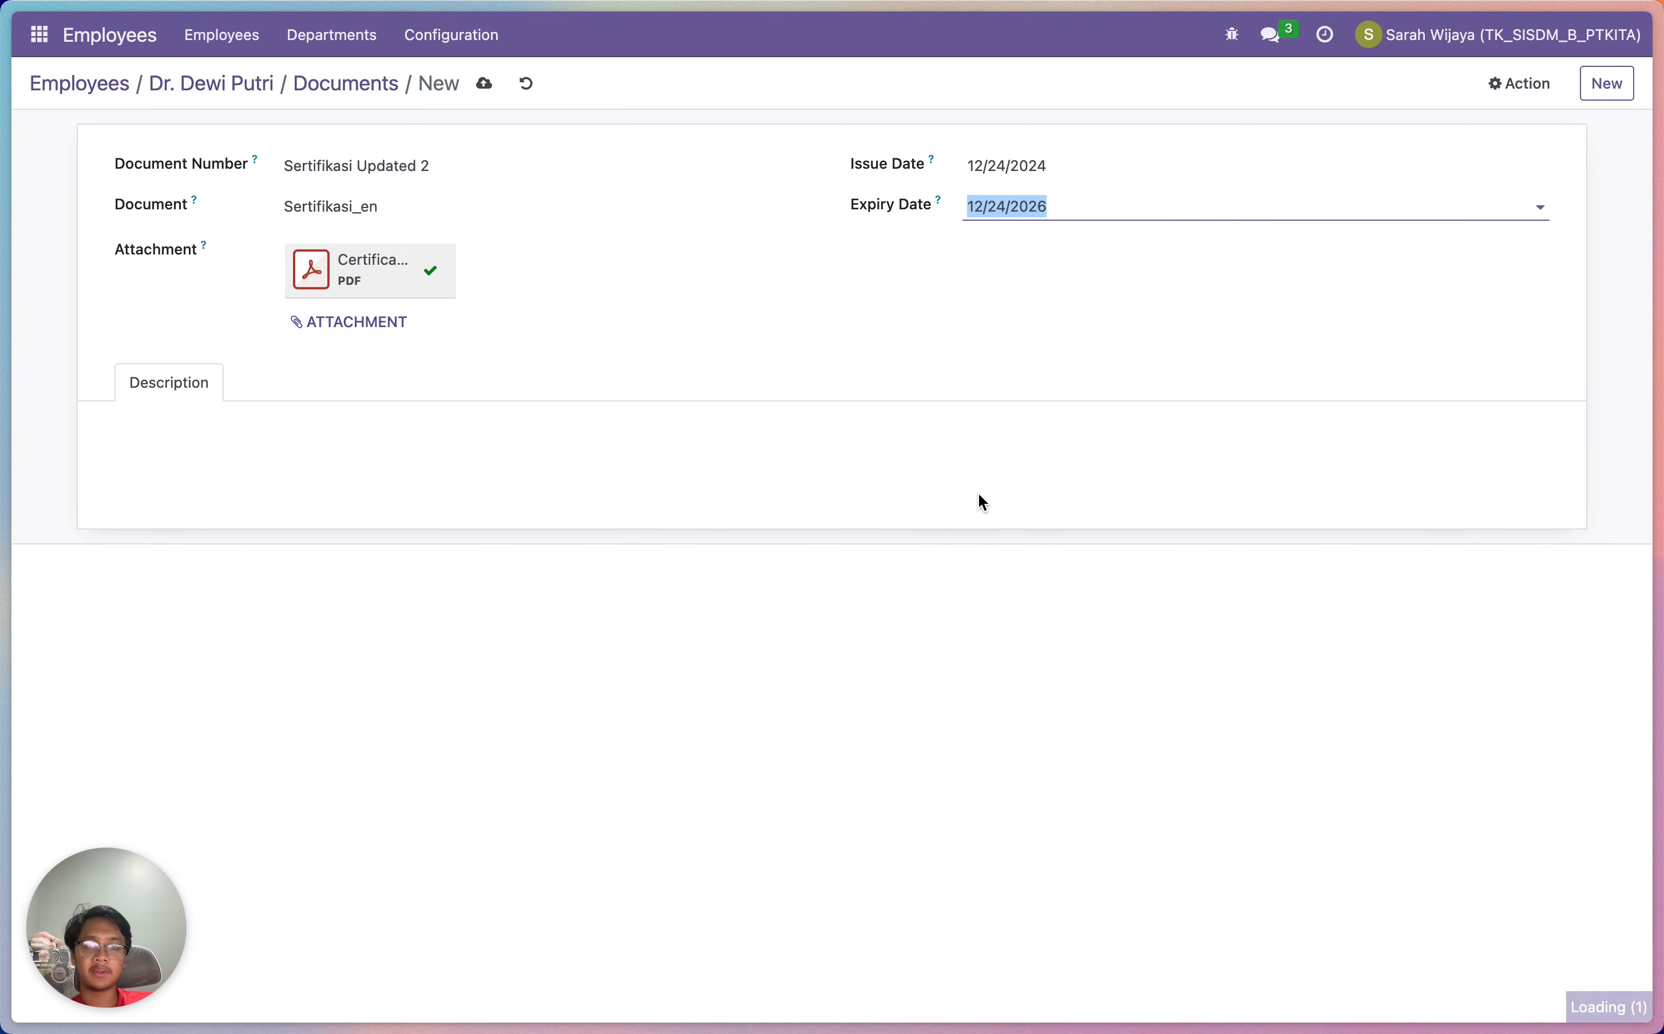
{"action": "left_click", "coordinate": [376, 623]}
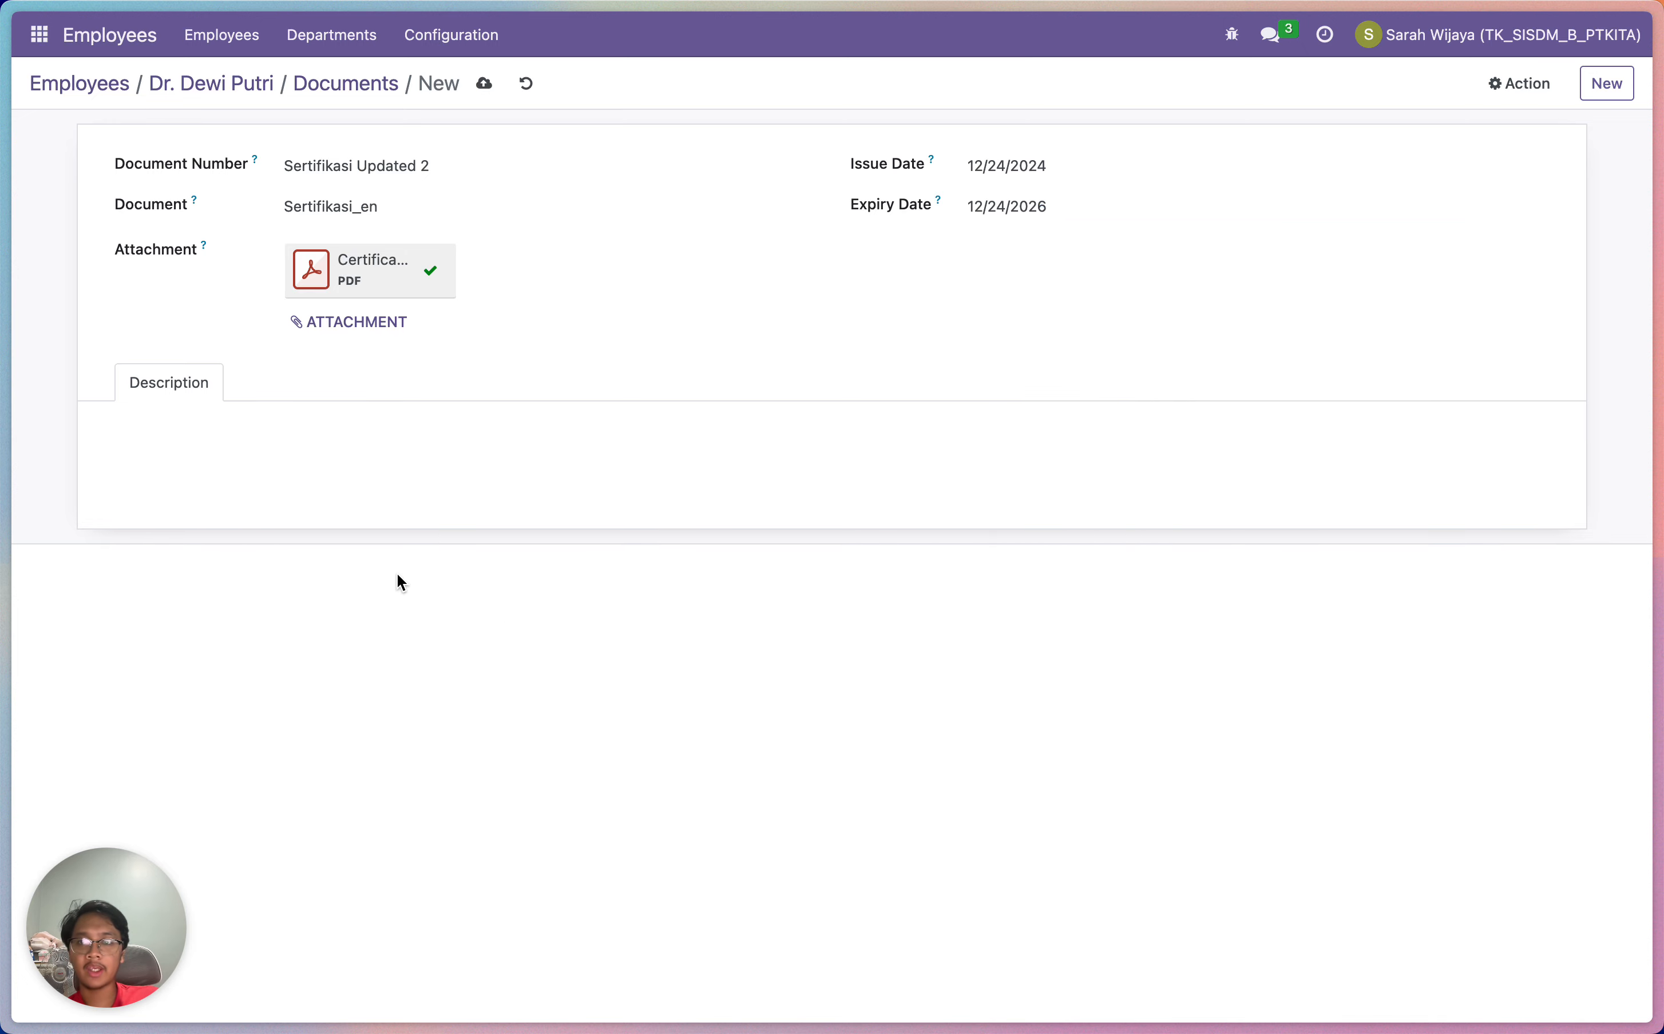
{"action": "left_click", "coordinate": [1627, 89]}
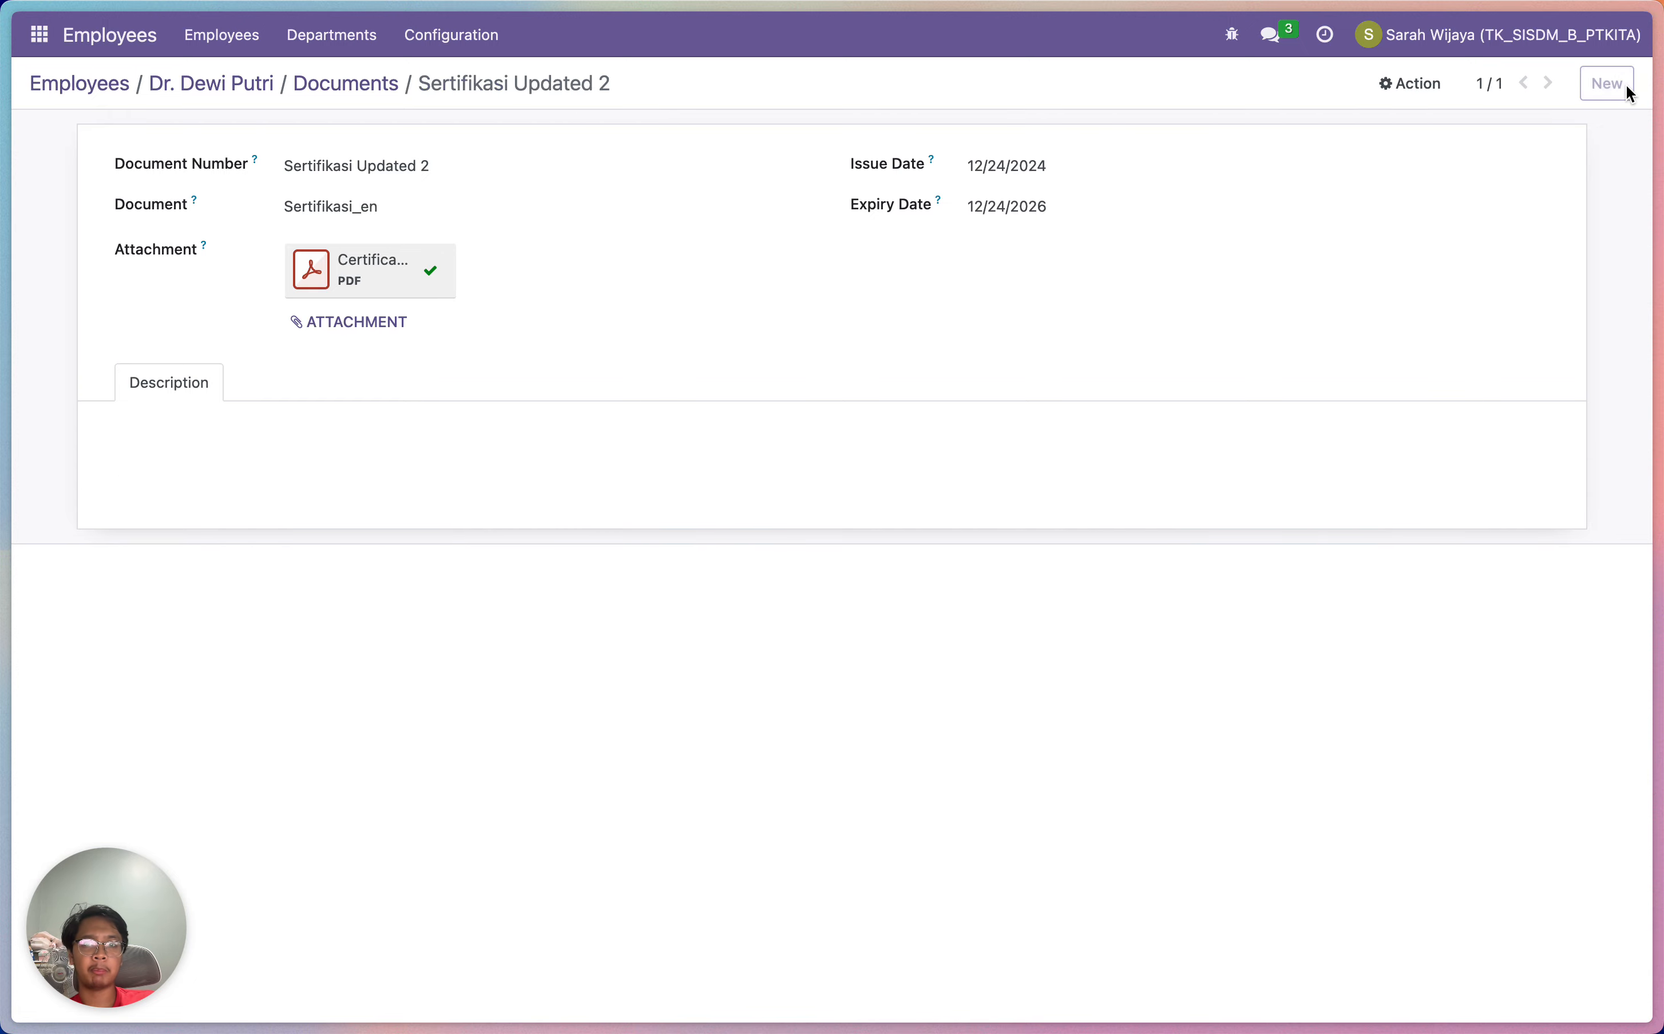
Return to the documents list showing both certificates, then switch to the Settings app
{"action": "left_click", "coordinate": [321, 96]}
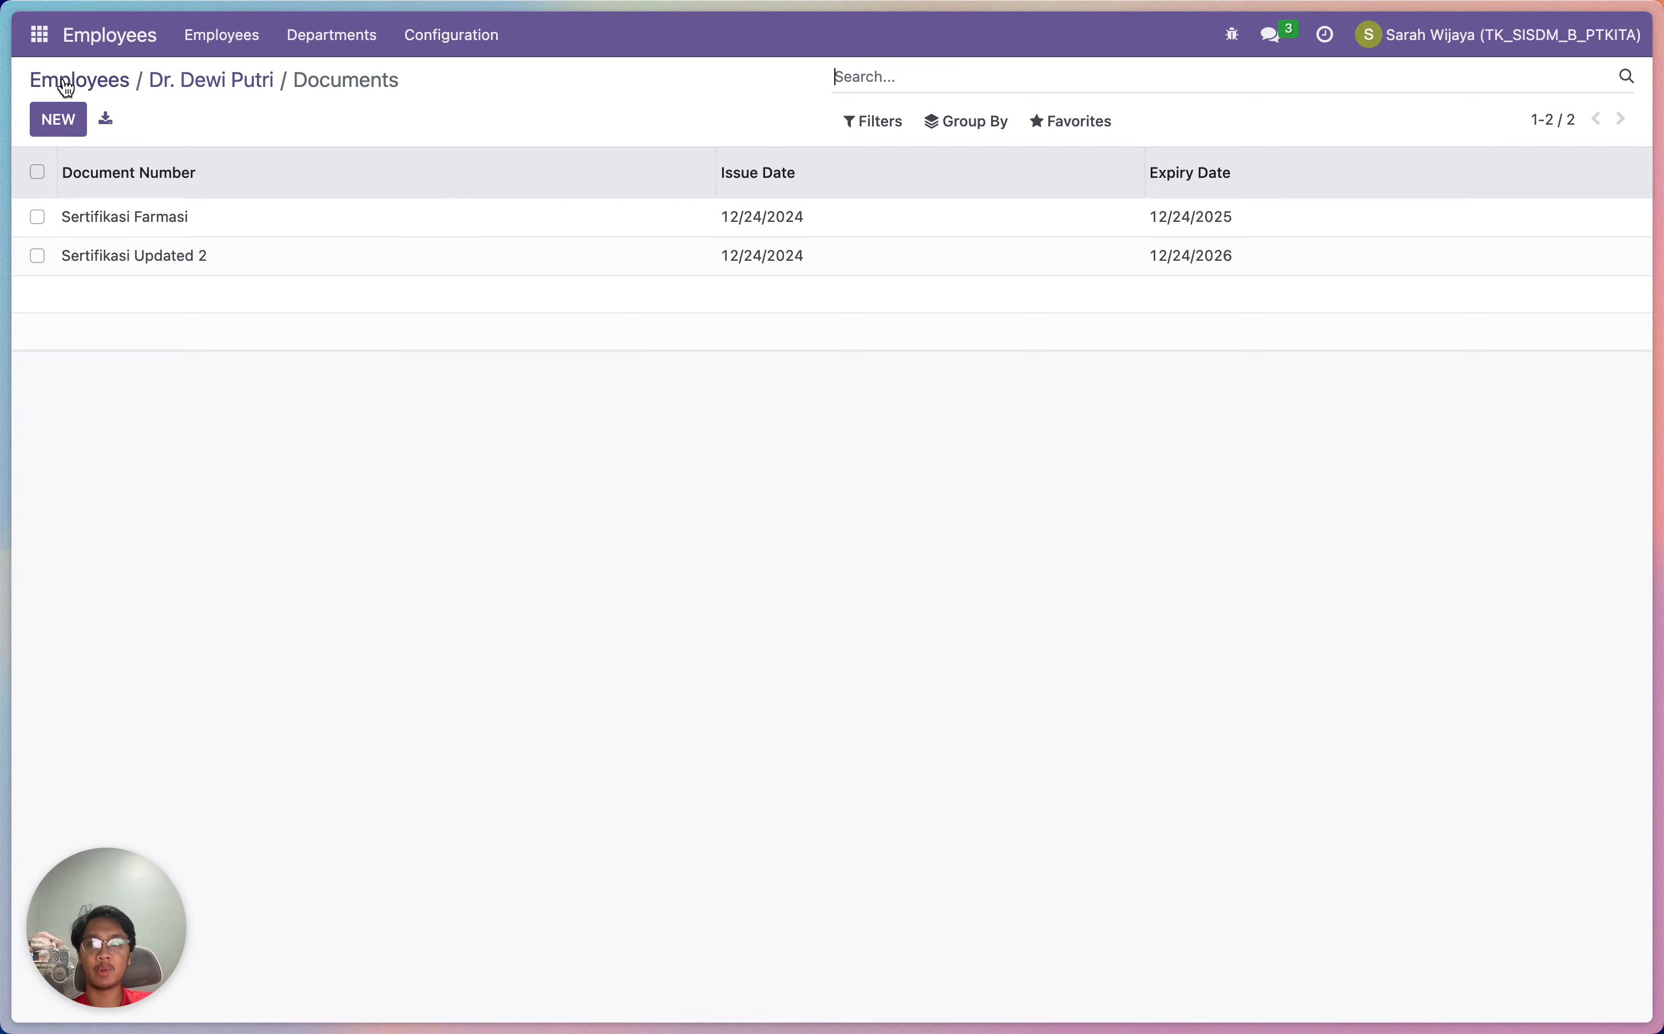
{"action": "left_click", "coordinate": [42, 35]}
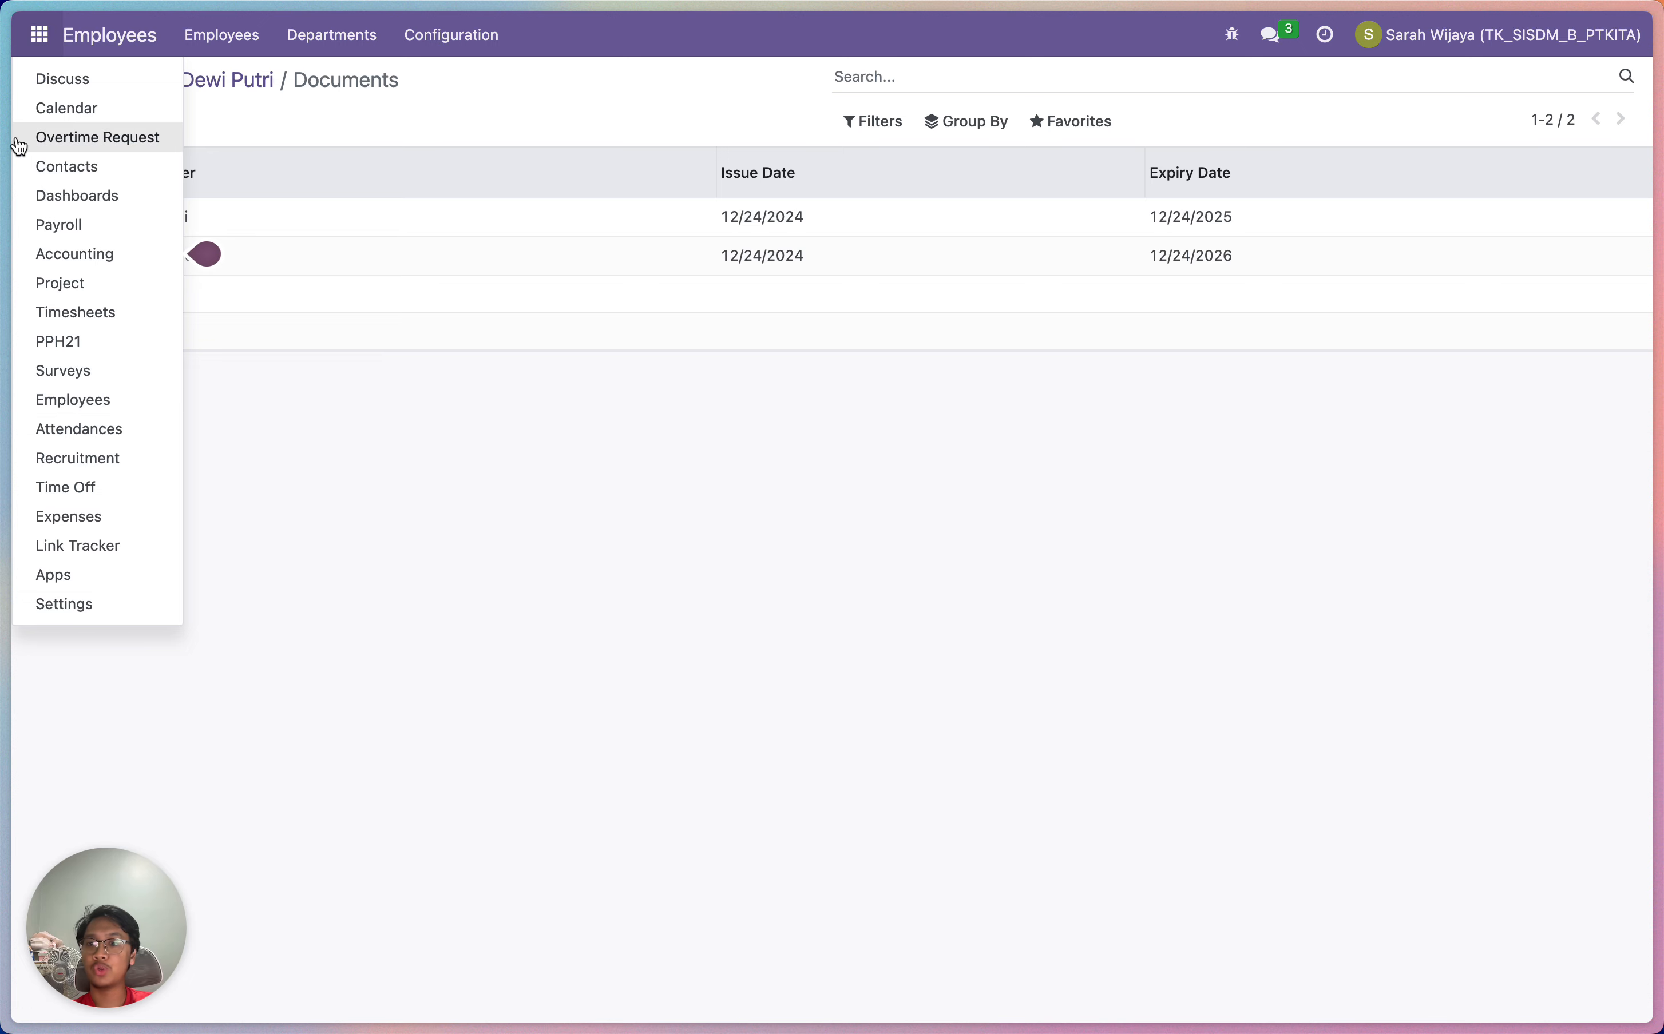
{"action": "left_click", "coordinate": [98, 604]}
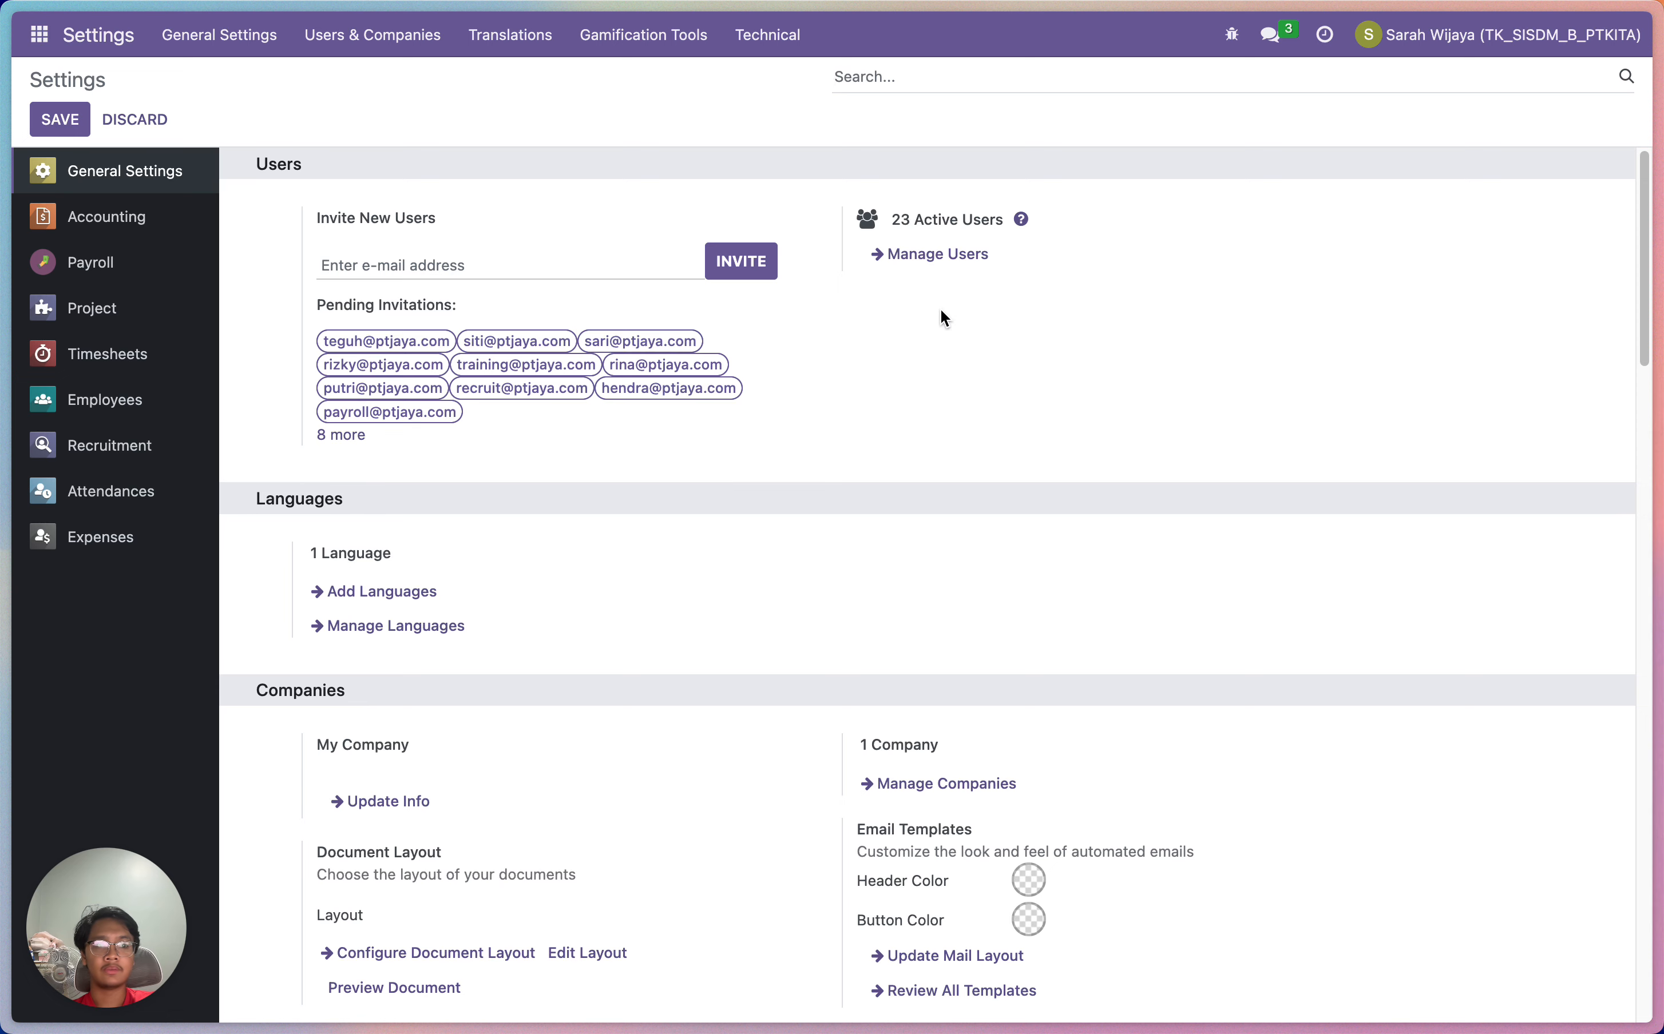
Go to Manage Users and start a new user from the Users list
{"action": "left_click", "coordinate": [956, 258]}
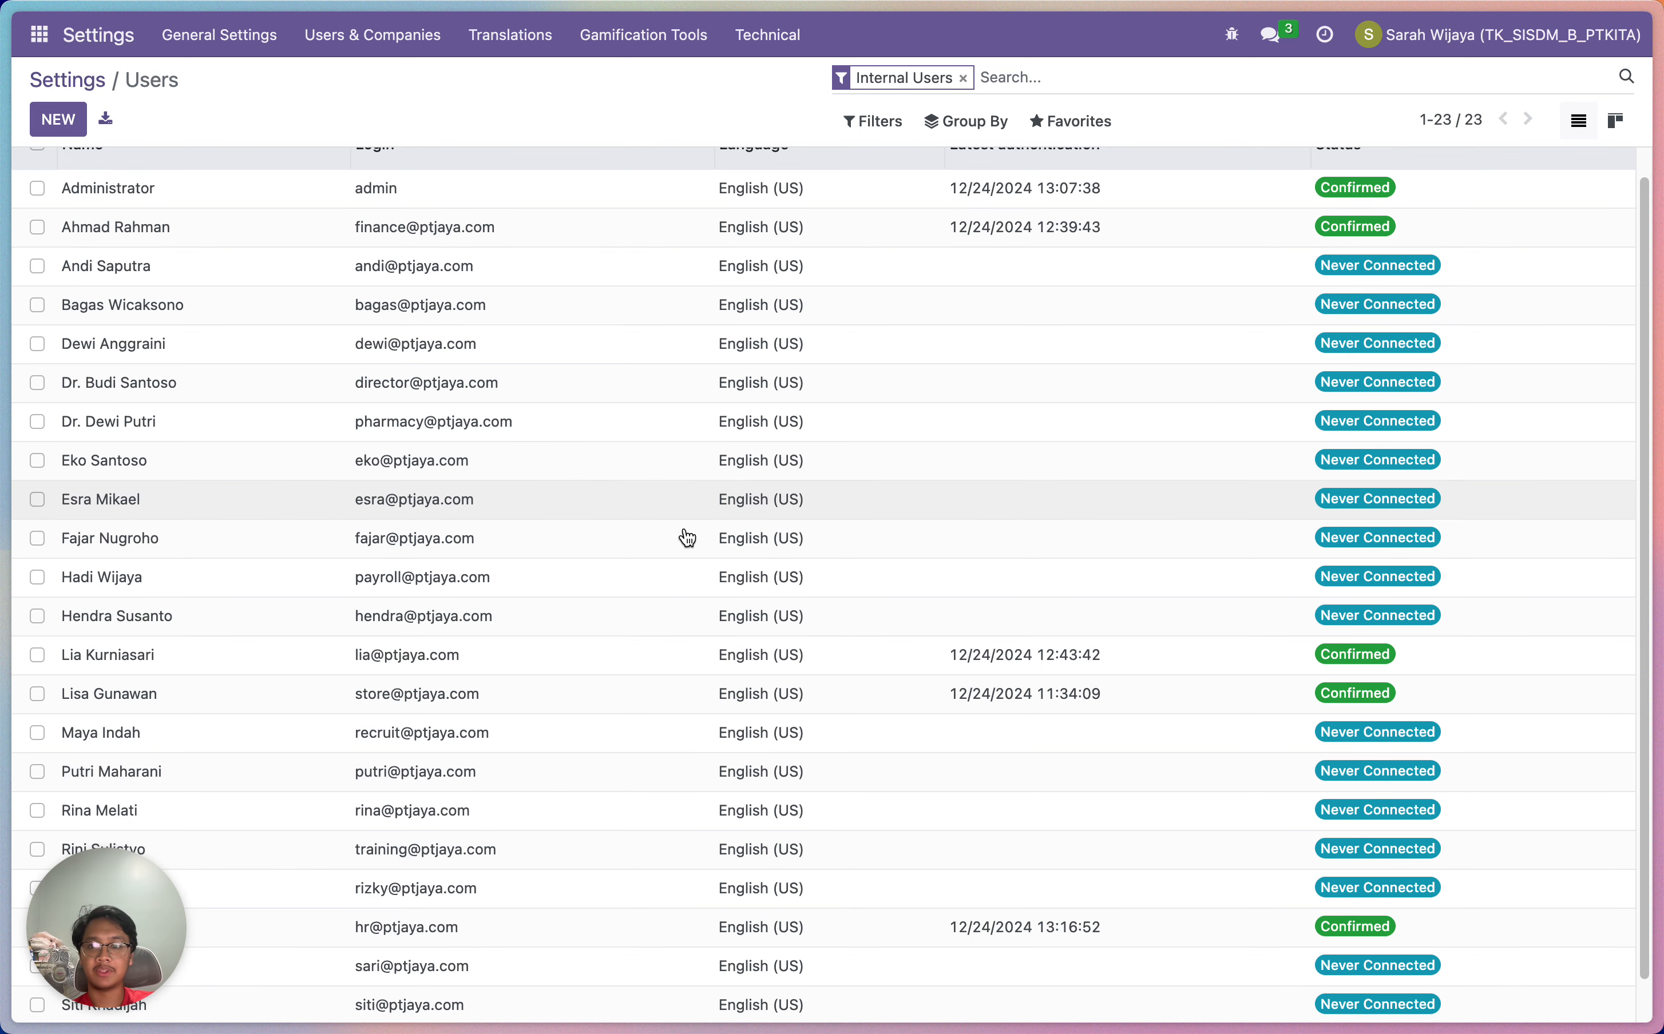
{"action": "left_click", "coordinate": [67, 127]}
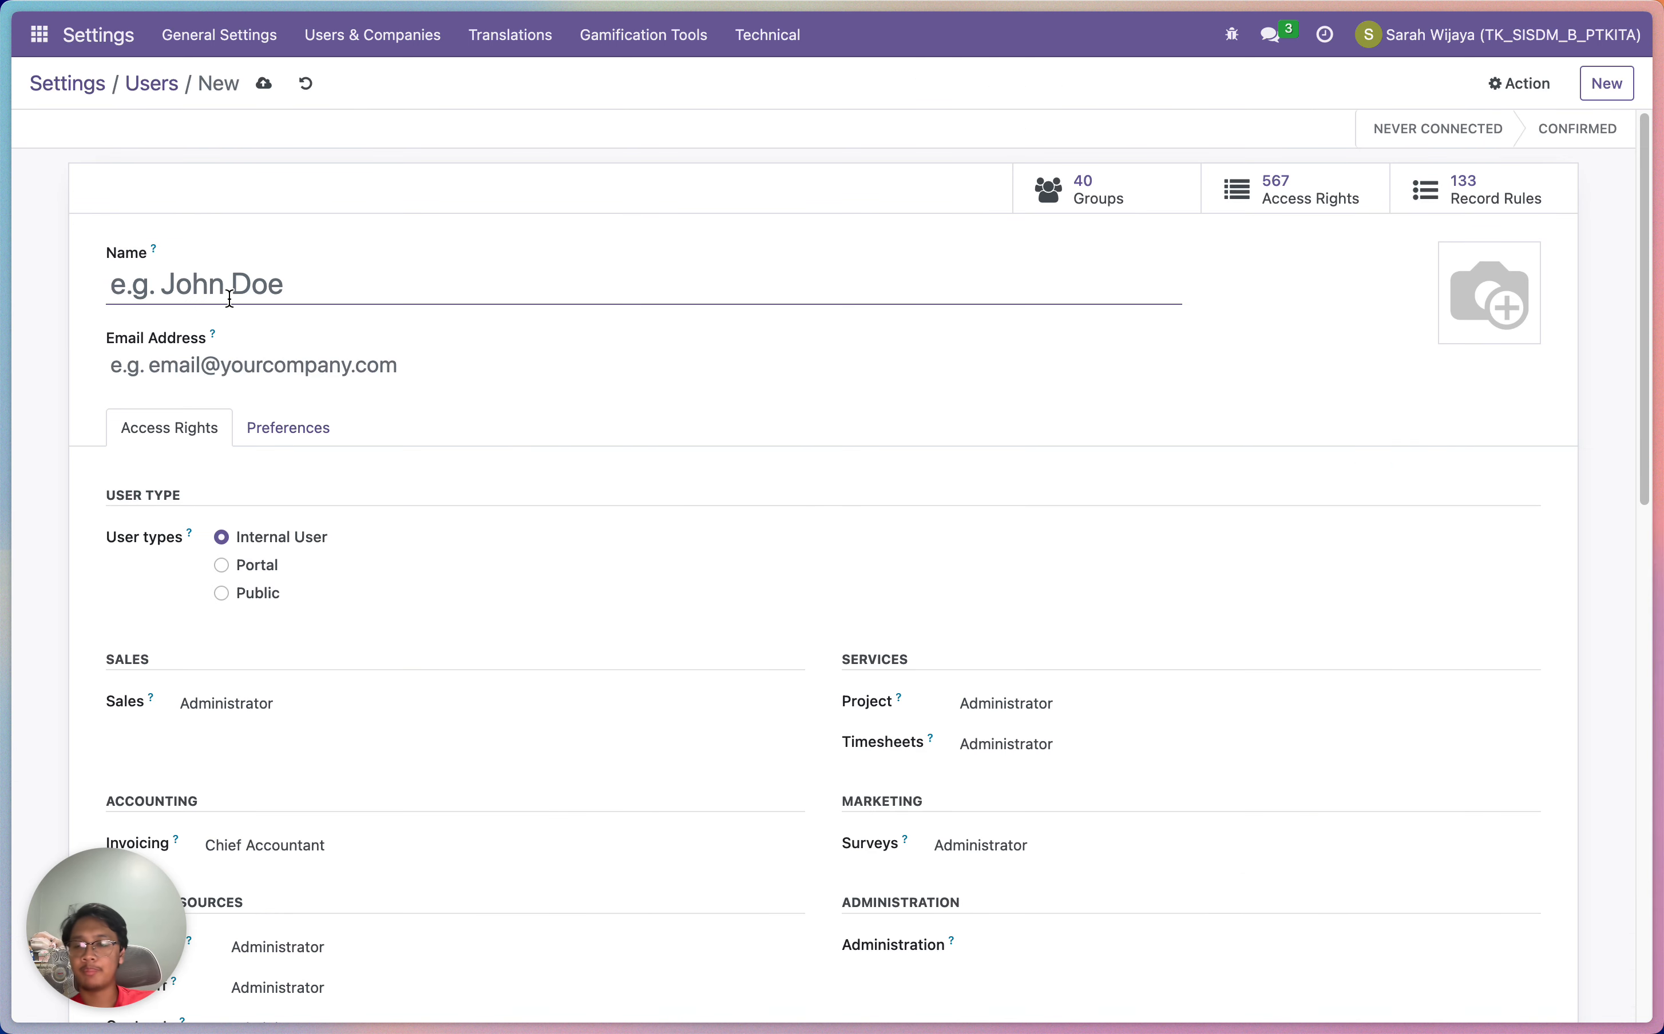
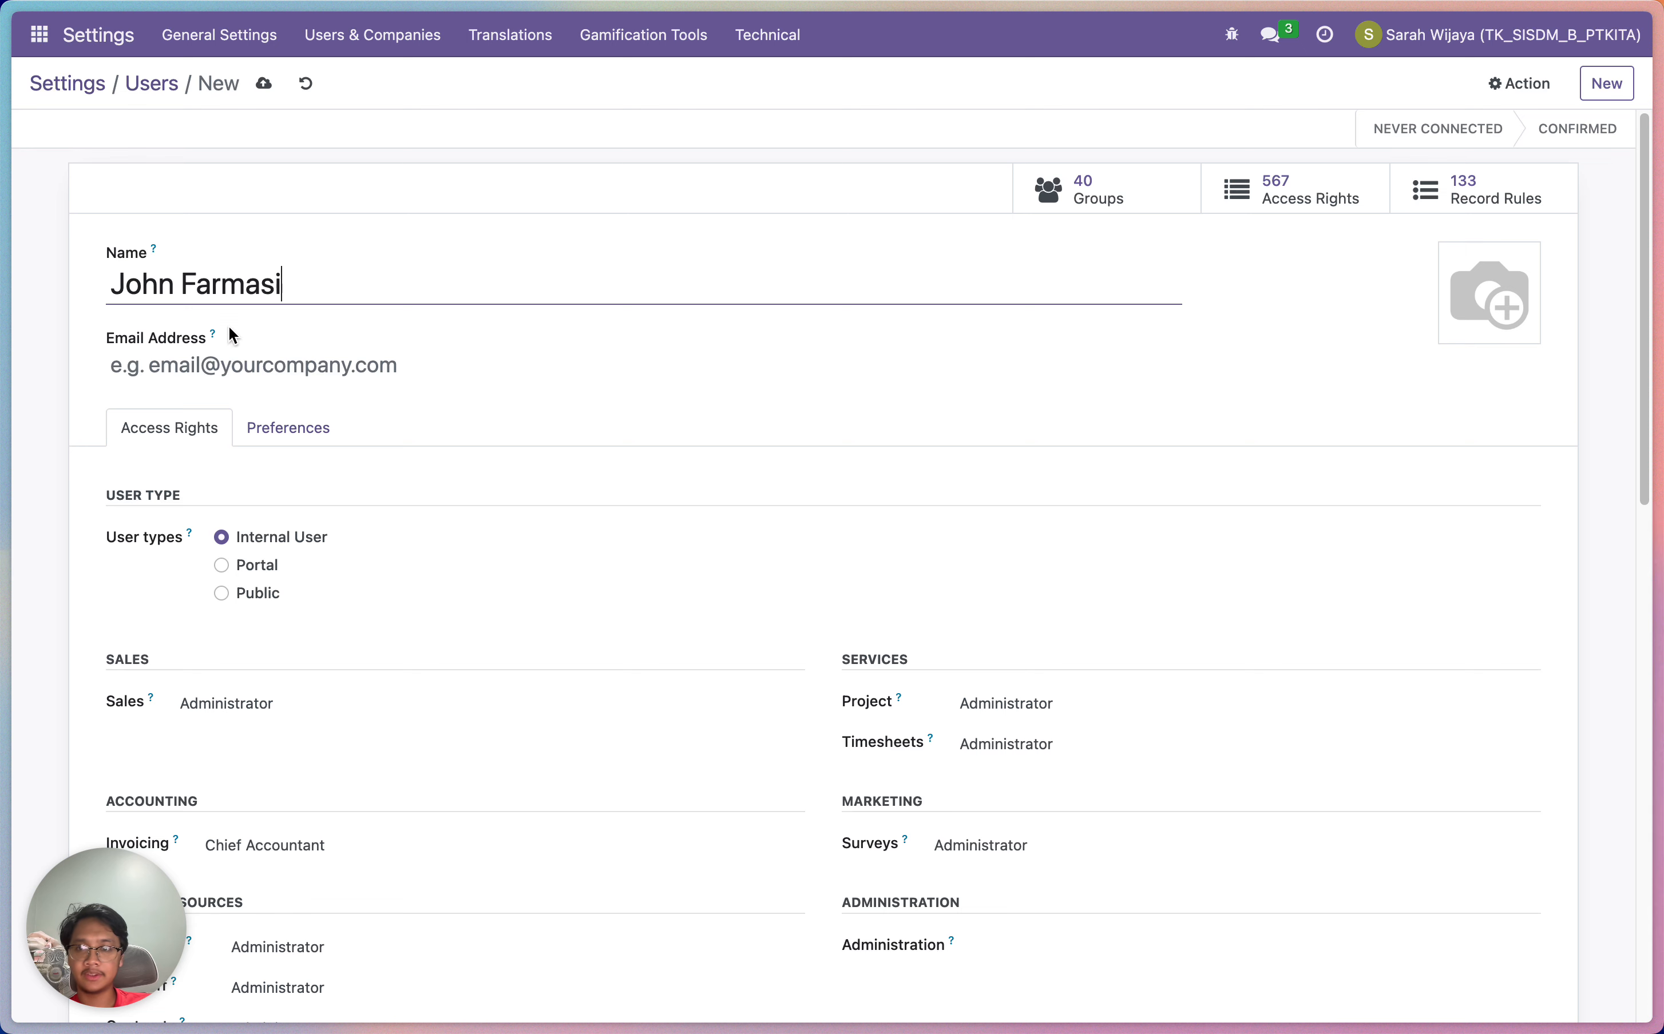
Enter the new staff member's full name and work e-mail address, then save the user
{"action": "left_click", "coordinate": [227, 356]}
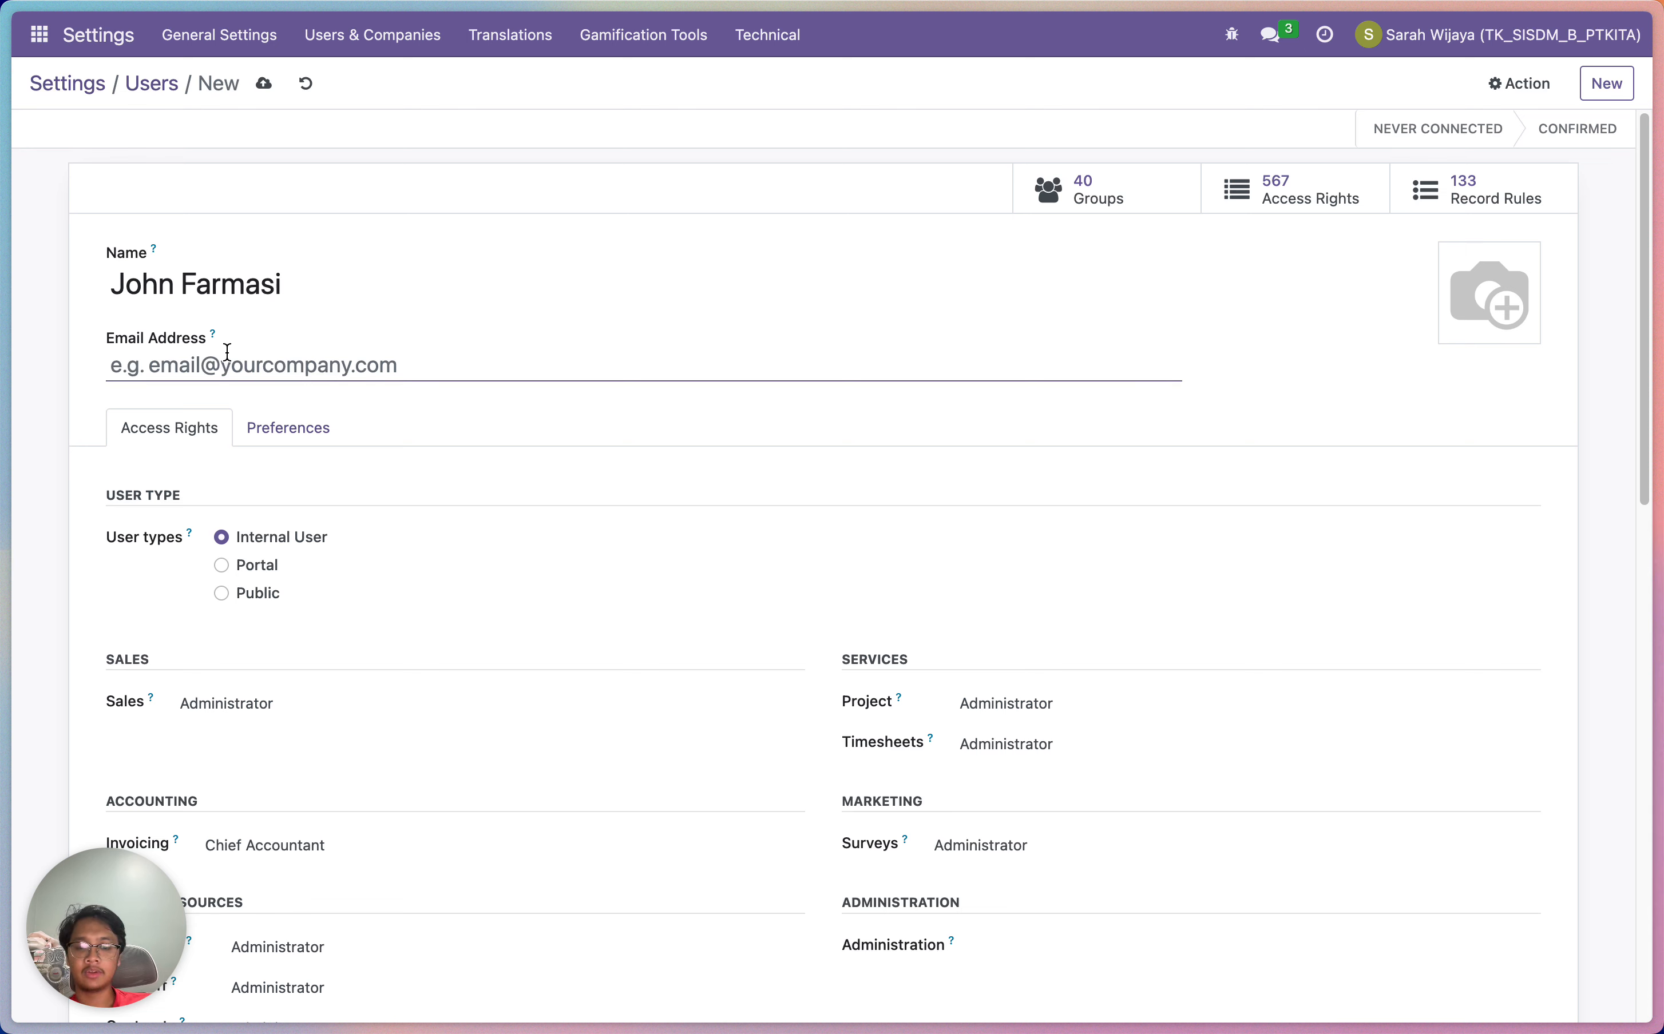
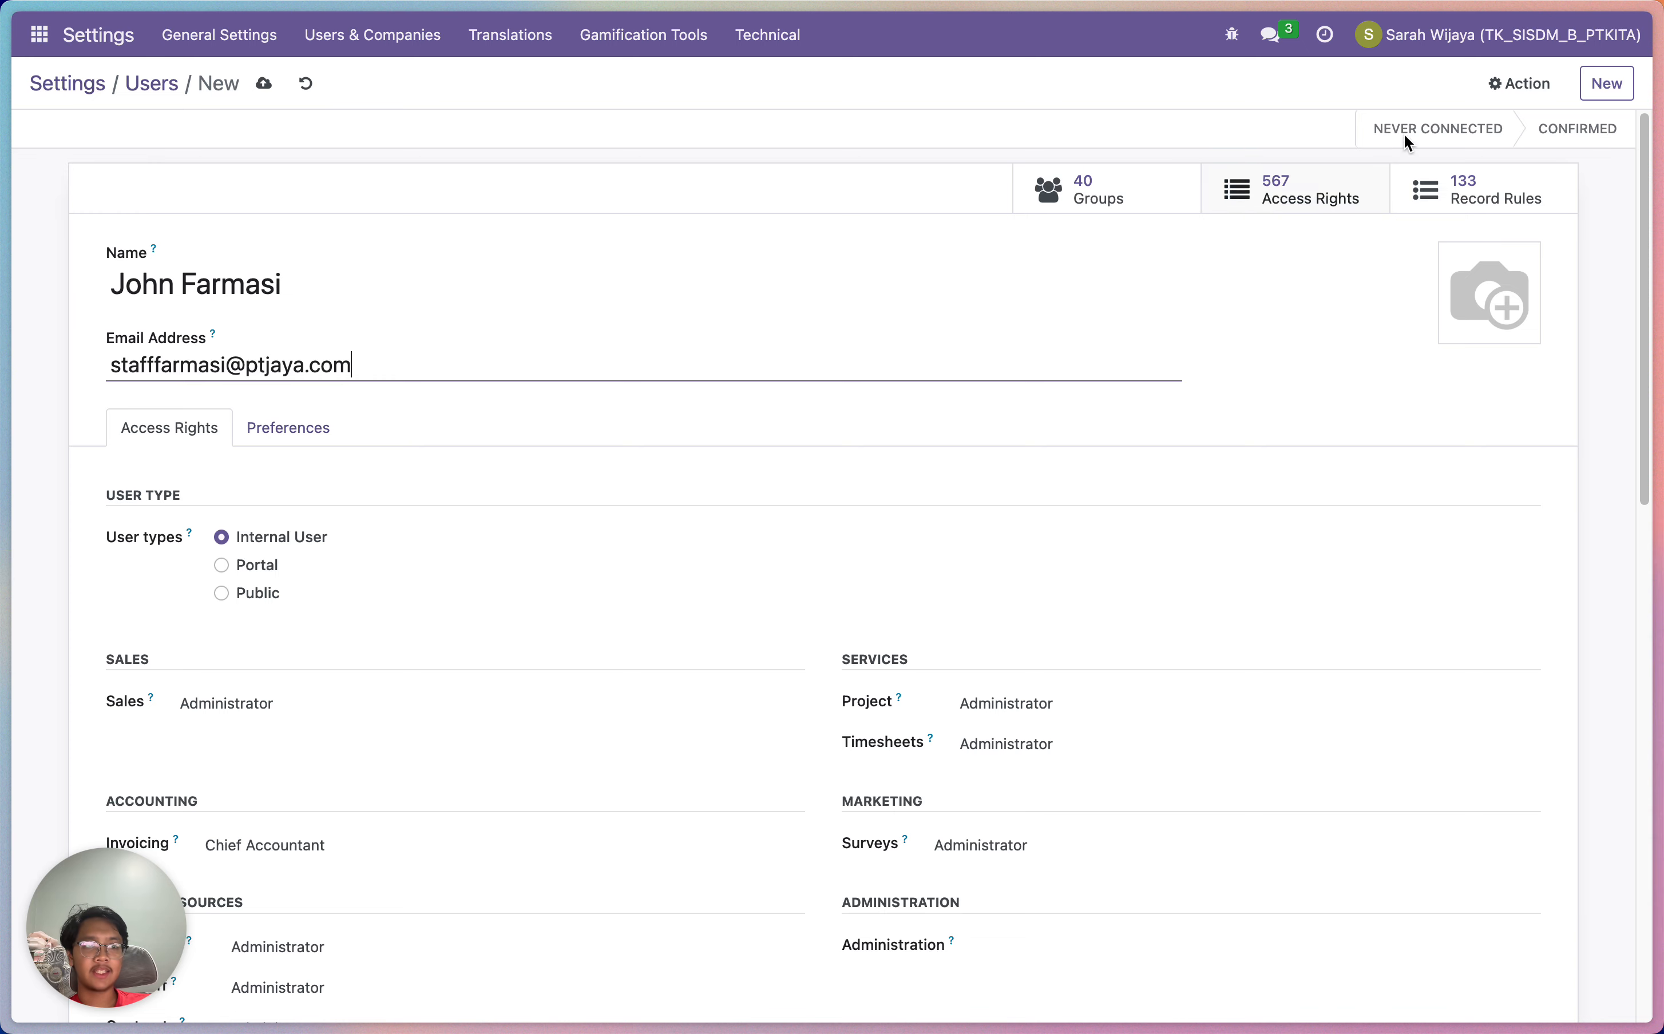
{"action": "left_click", "coordinate": [1598, 94]}
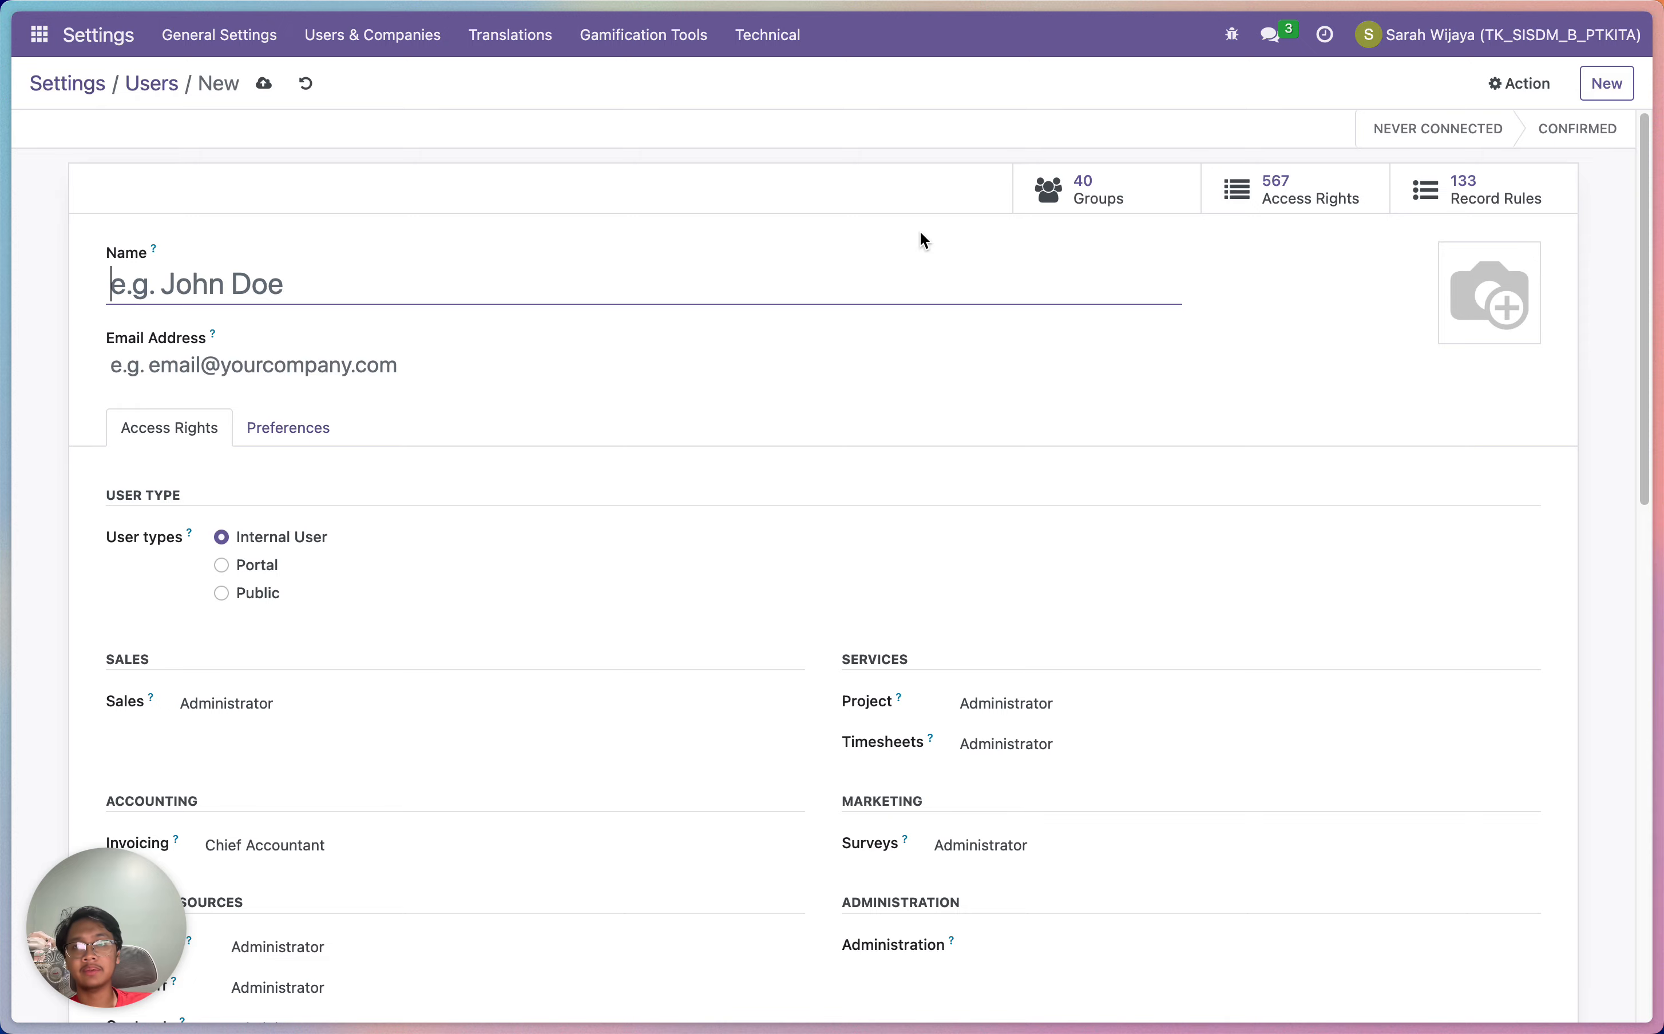
Switch to the Employees app and open the new staff member's employee card
{"action": "left_click", "coordinate": [37, 38]}
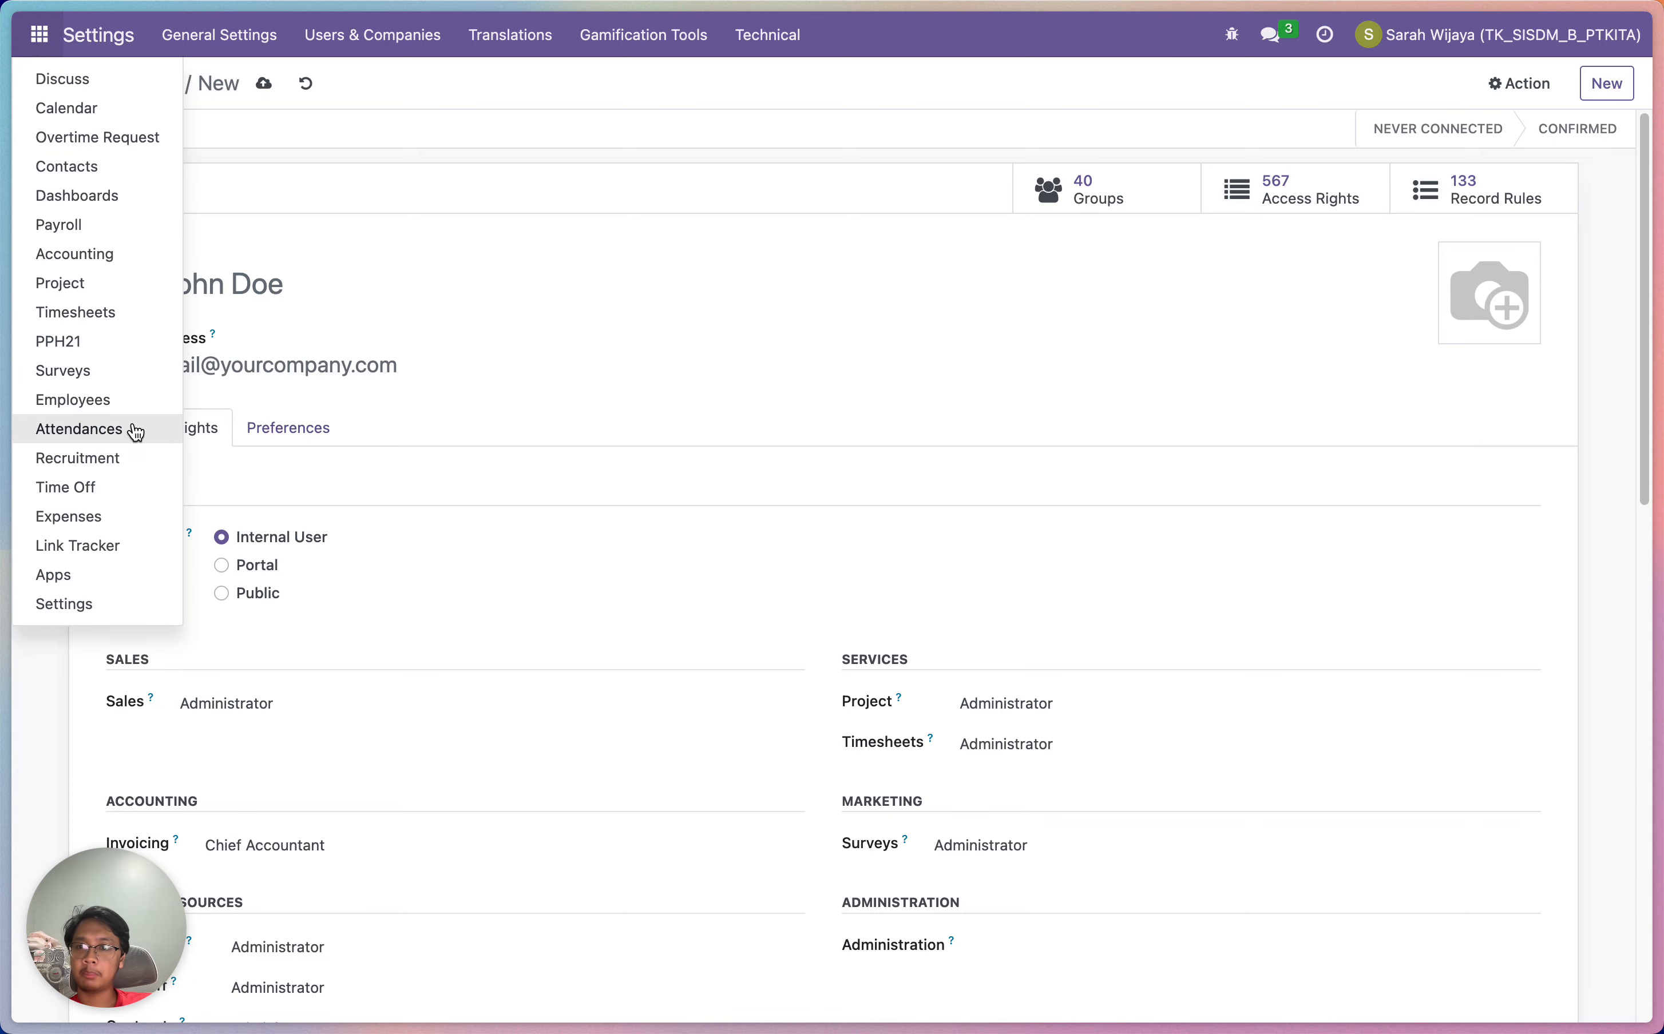
{"action": "left_click", "coordinate": [131, 398]}
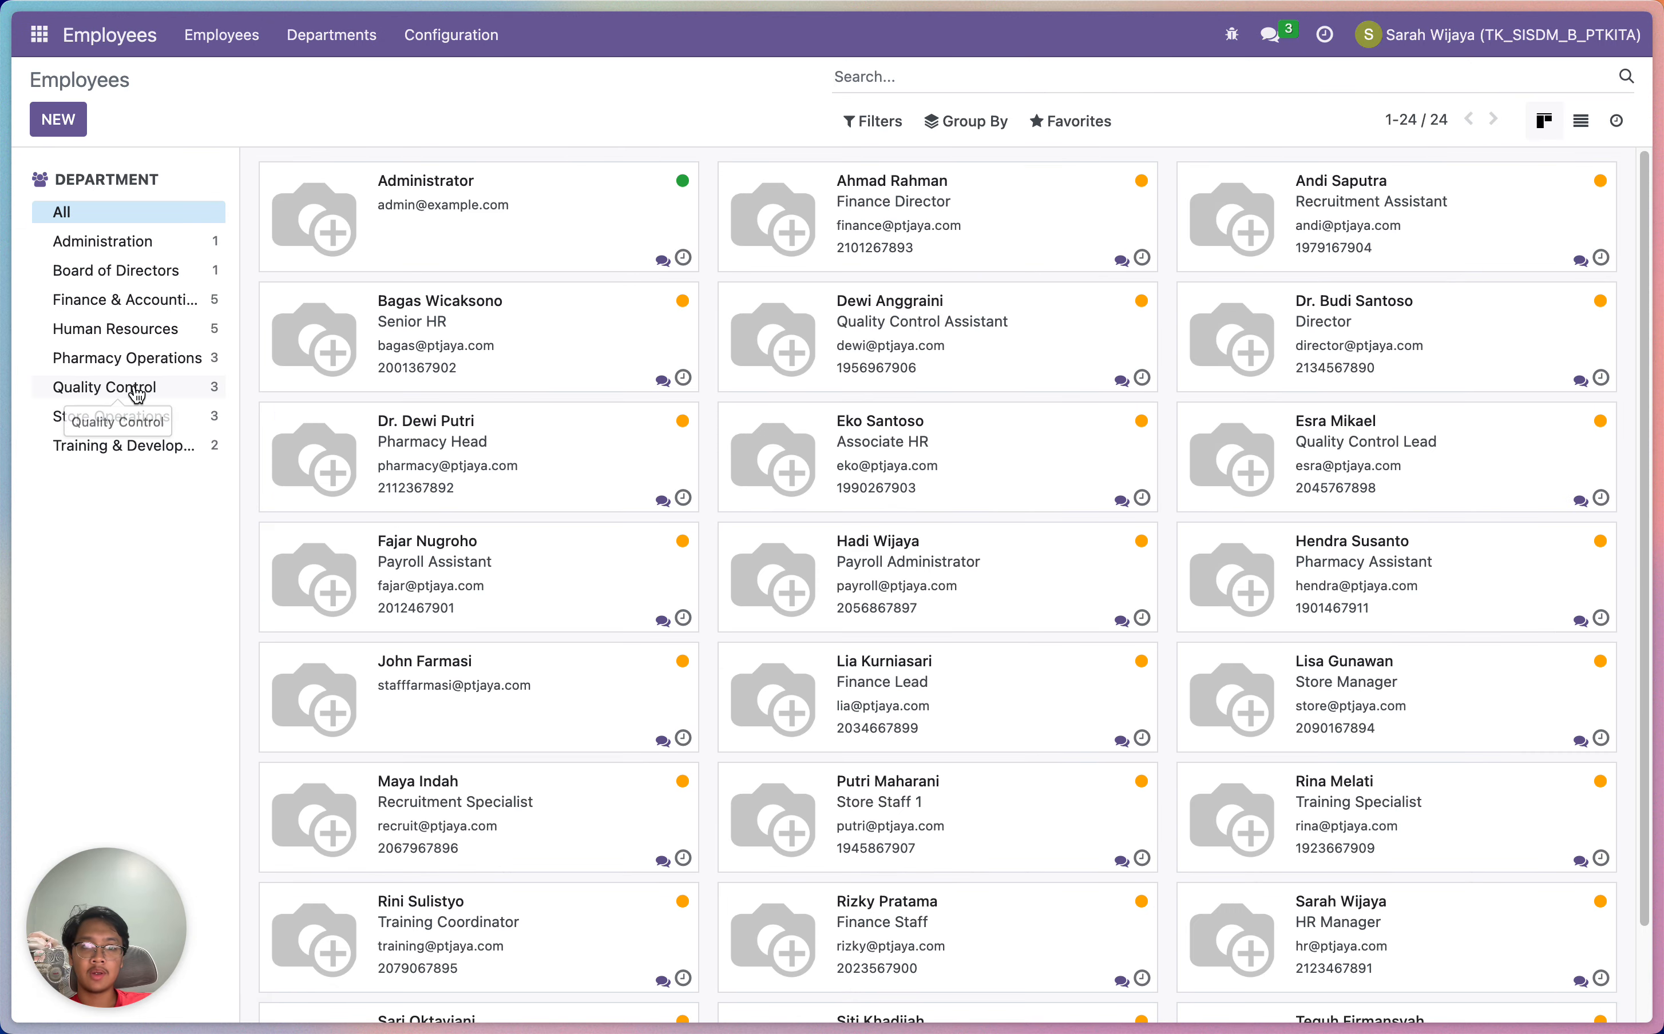
{"action": "scroll", "coordinate": [636, 385], "scroll_direction": "down", "scroll_amount": 1}
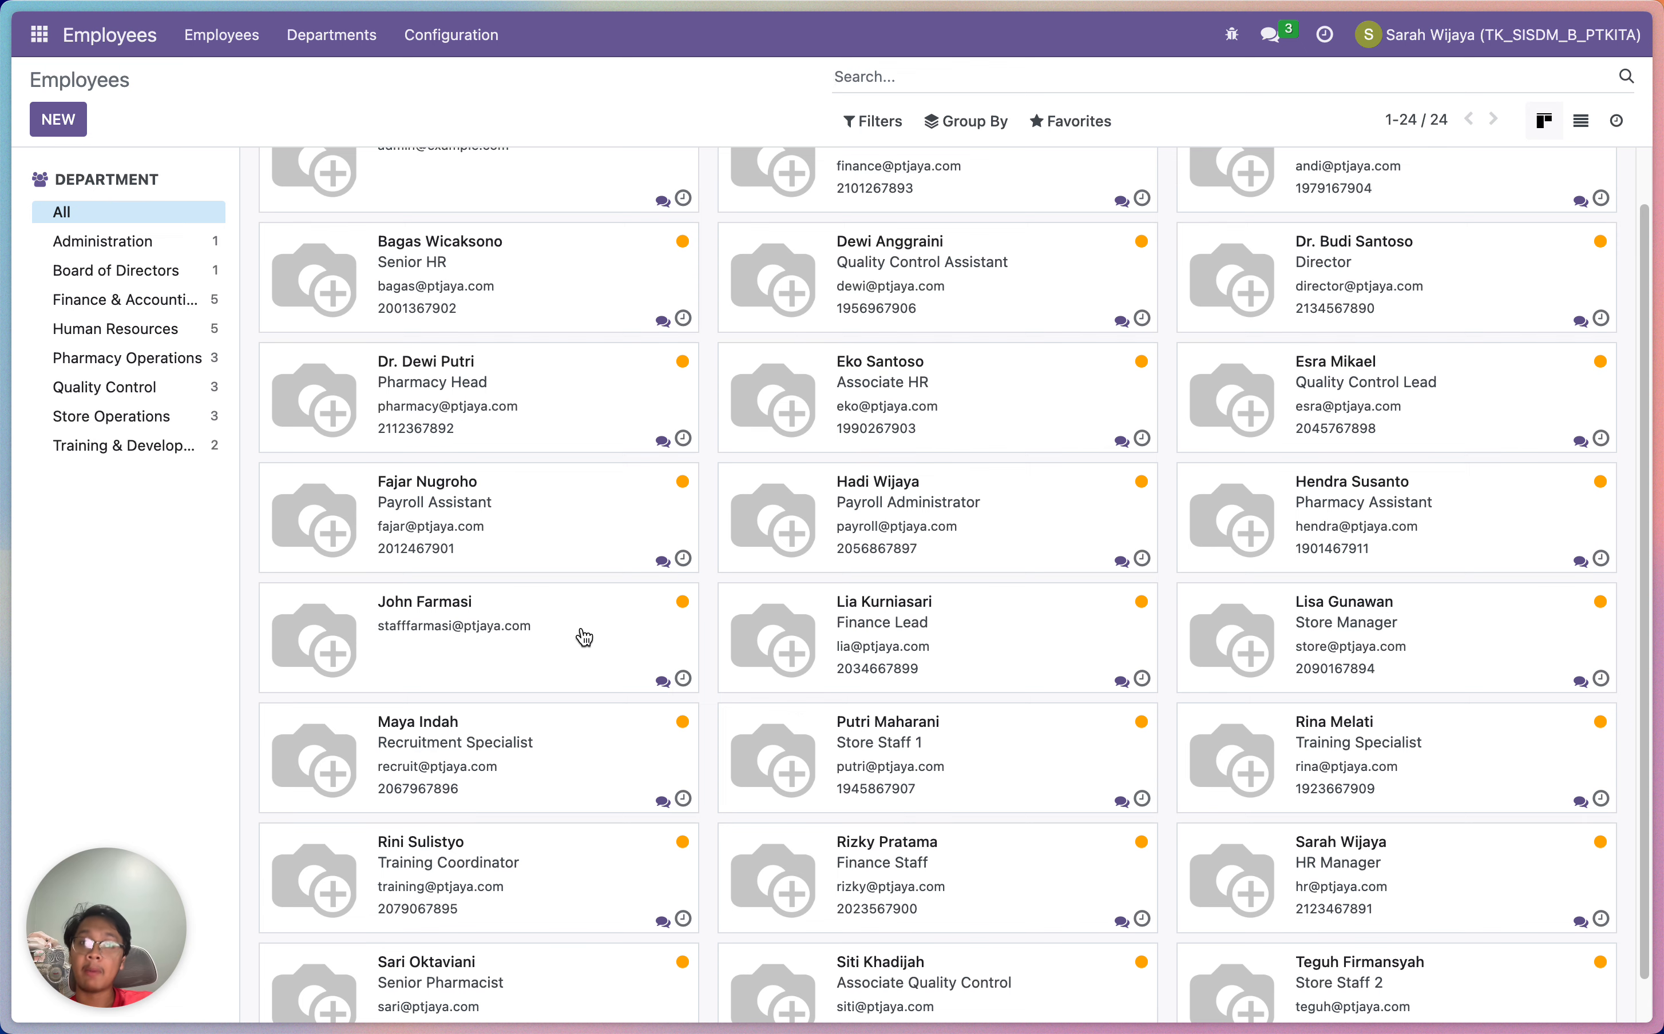
{"action": "left_click", "coordinate": [507, 649]}
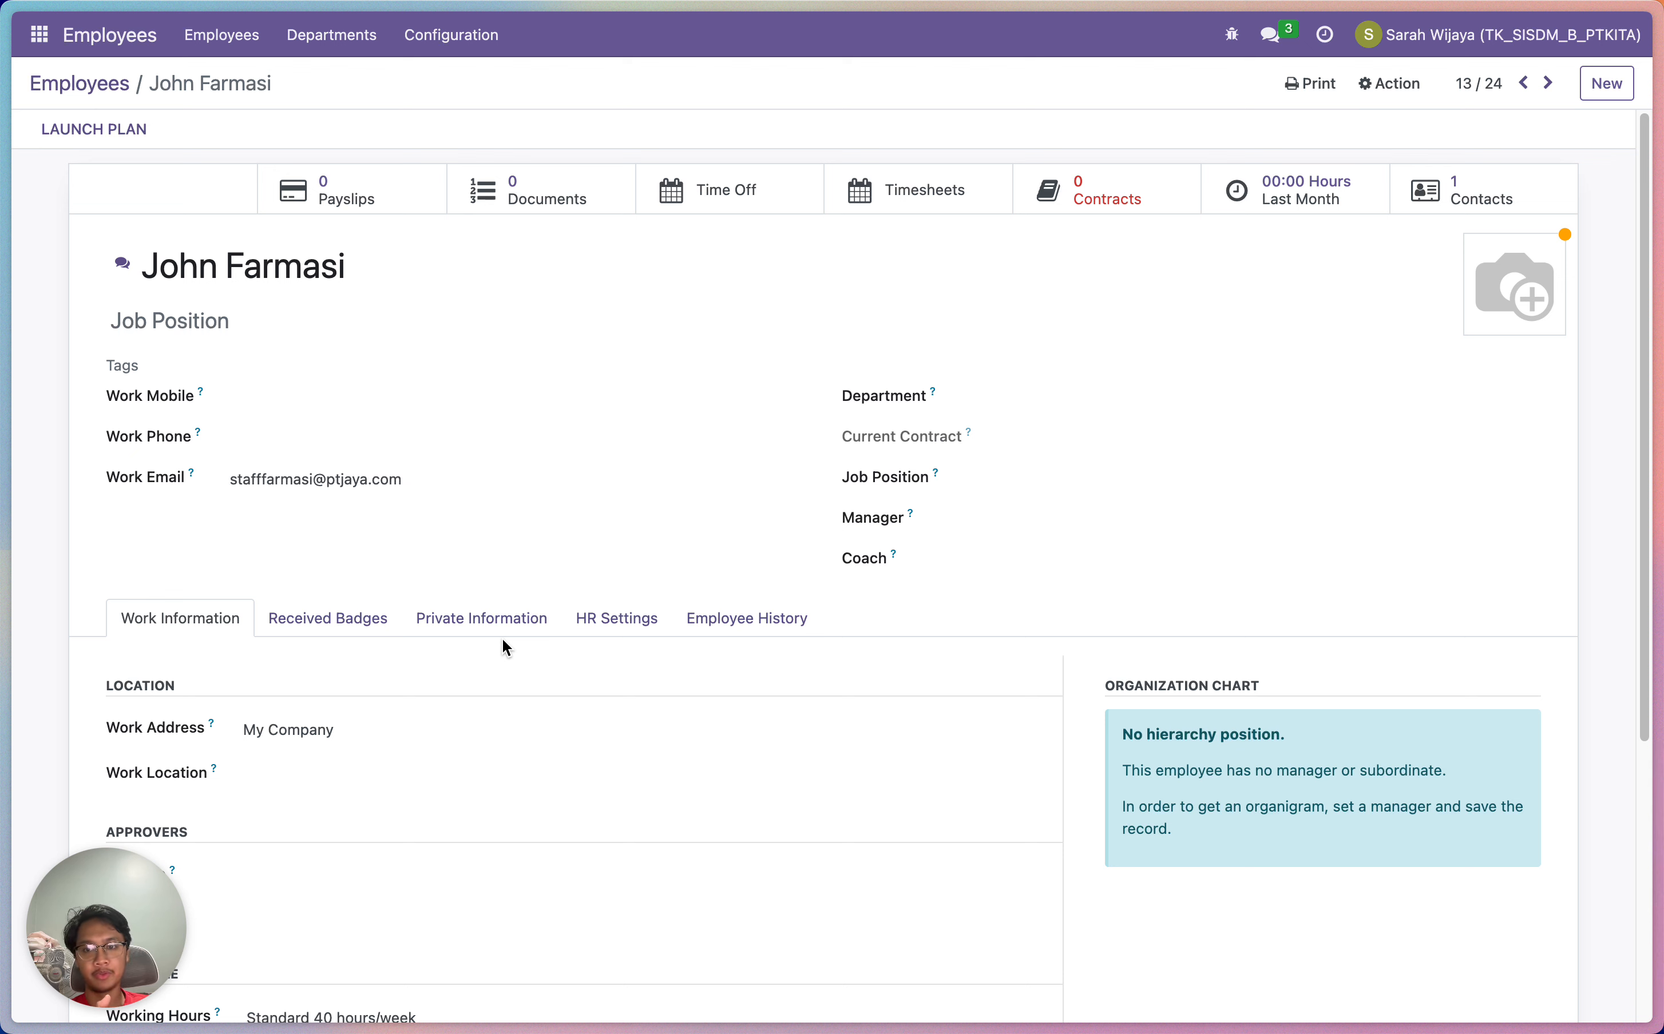
Enter the work mobile number and copy the same number into Work Phone
{"action": "left_click", "coordinate": [376, 402]}
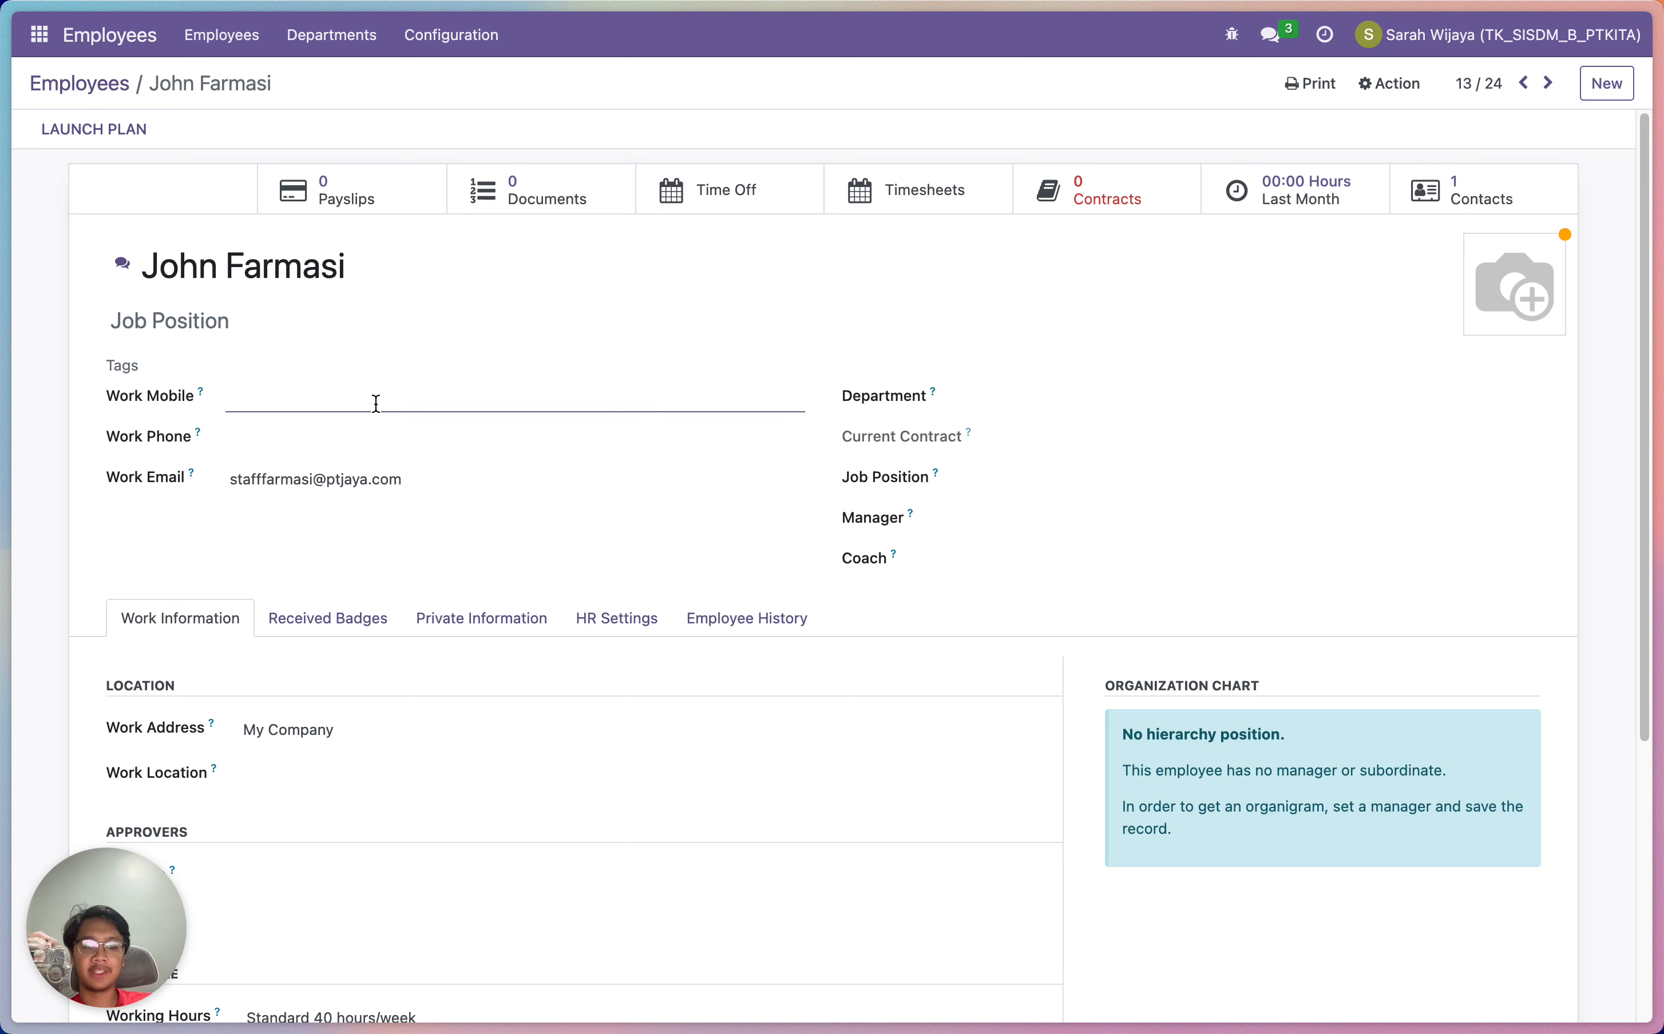
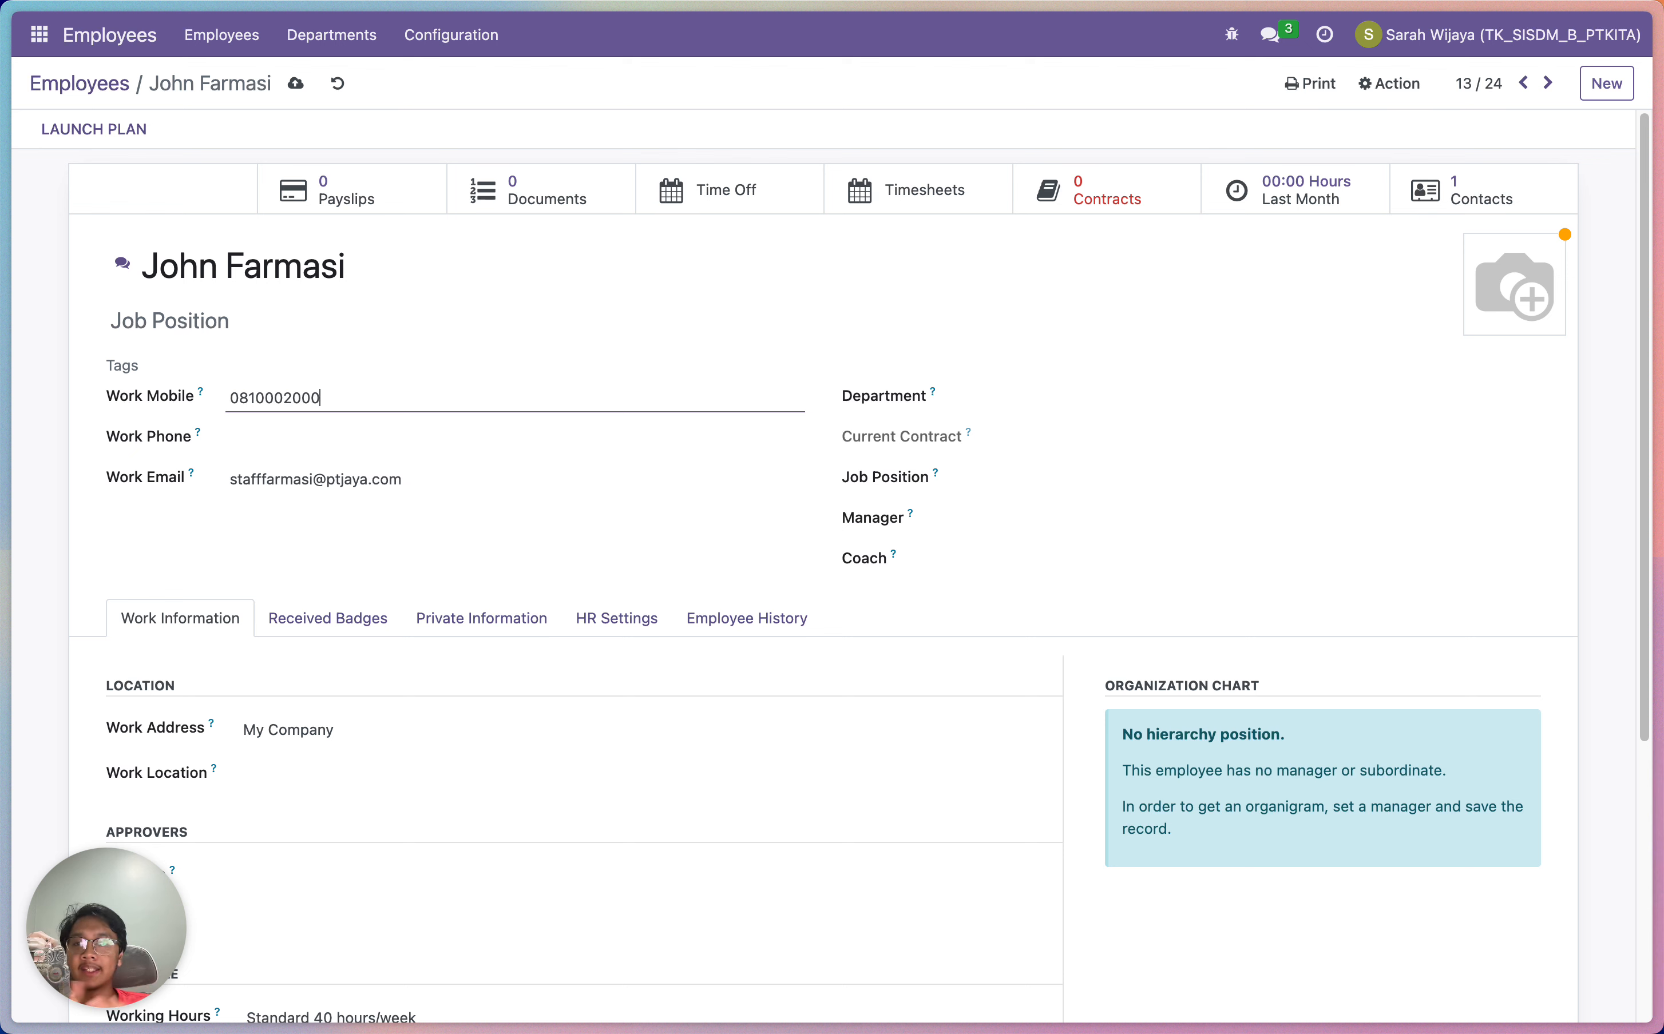
{"action": "double_click", "coordinate": [346, 388]}
{"action": "key", "text": "super+c"}
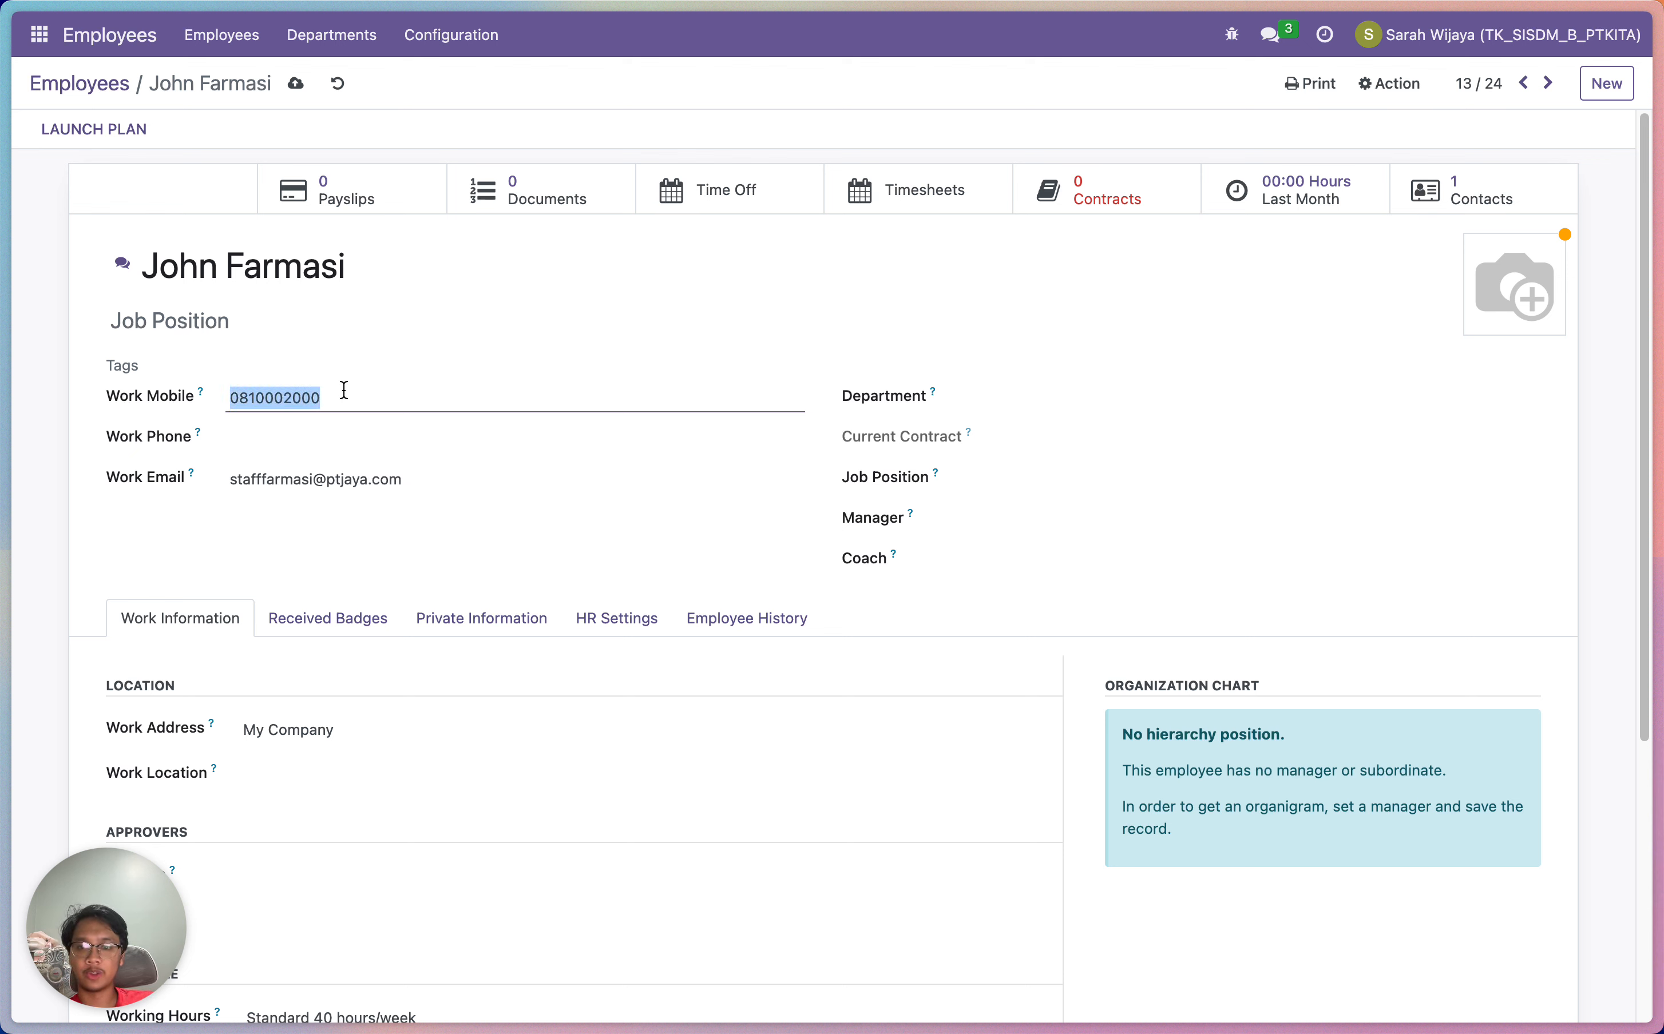
{"action": "left_click", "coordinate": [343, 452]}
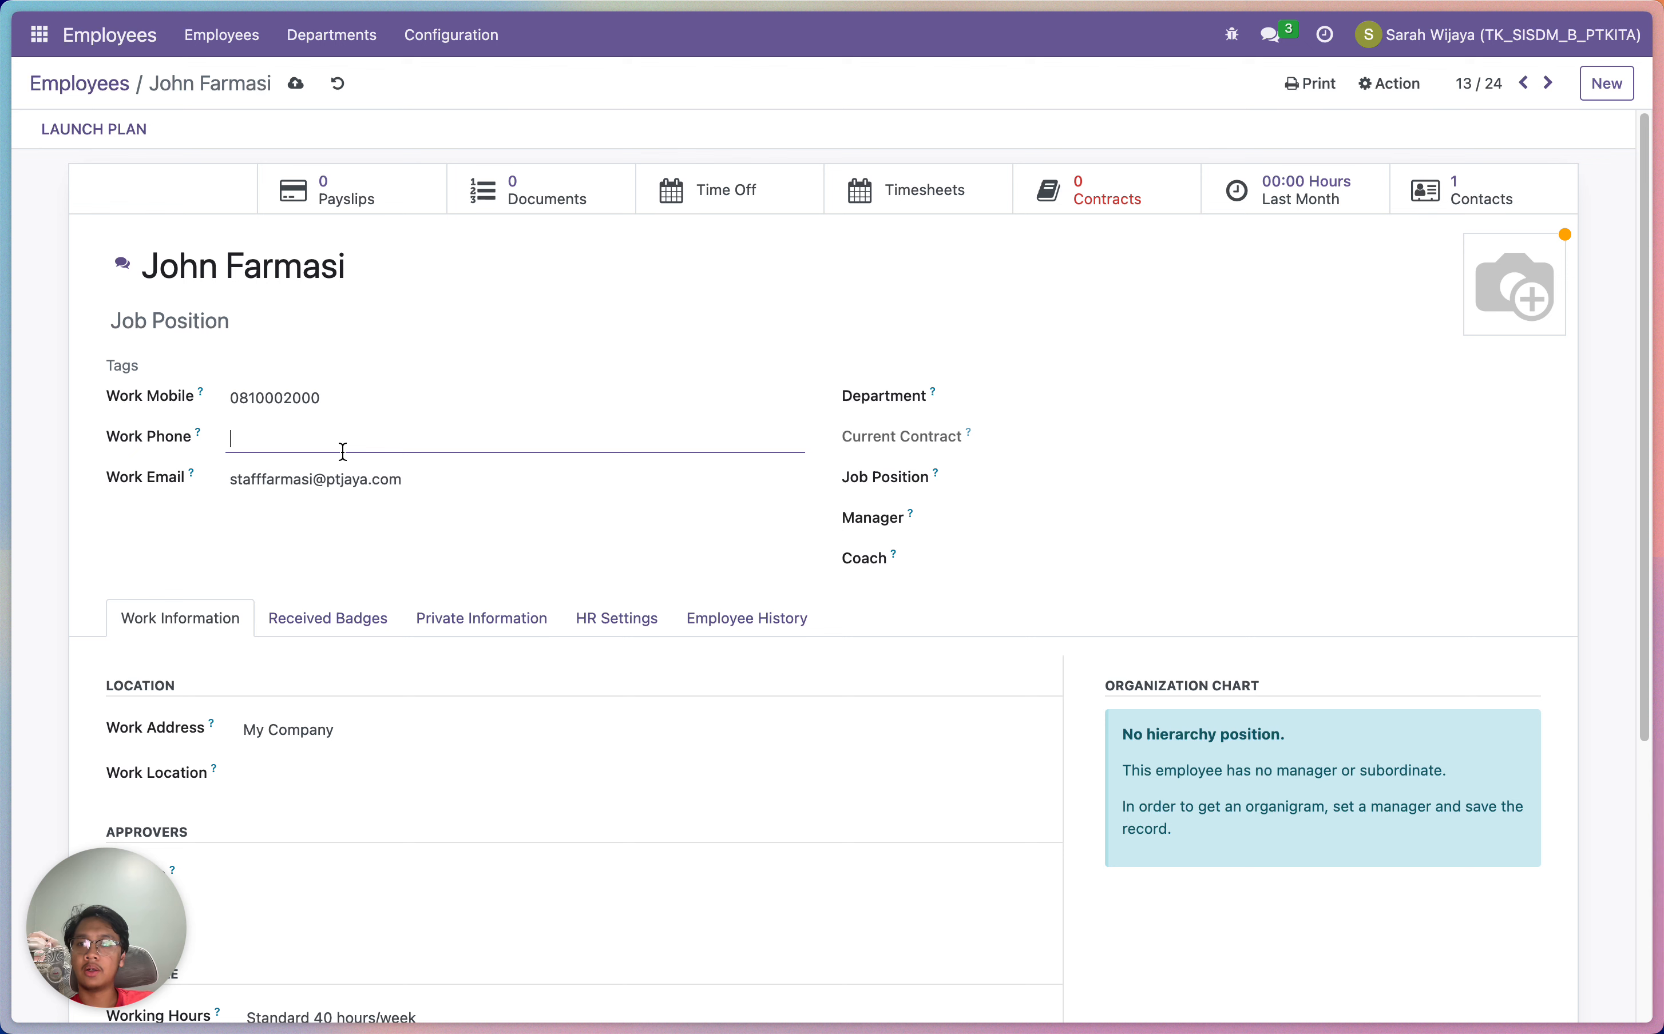
{"action": "key", "text": "super+v"}
Assign the Pharmacy Operations department and save back to the employee list
{"action": "left_click", "coordinate": [997, 387]}
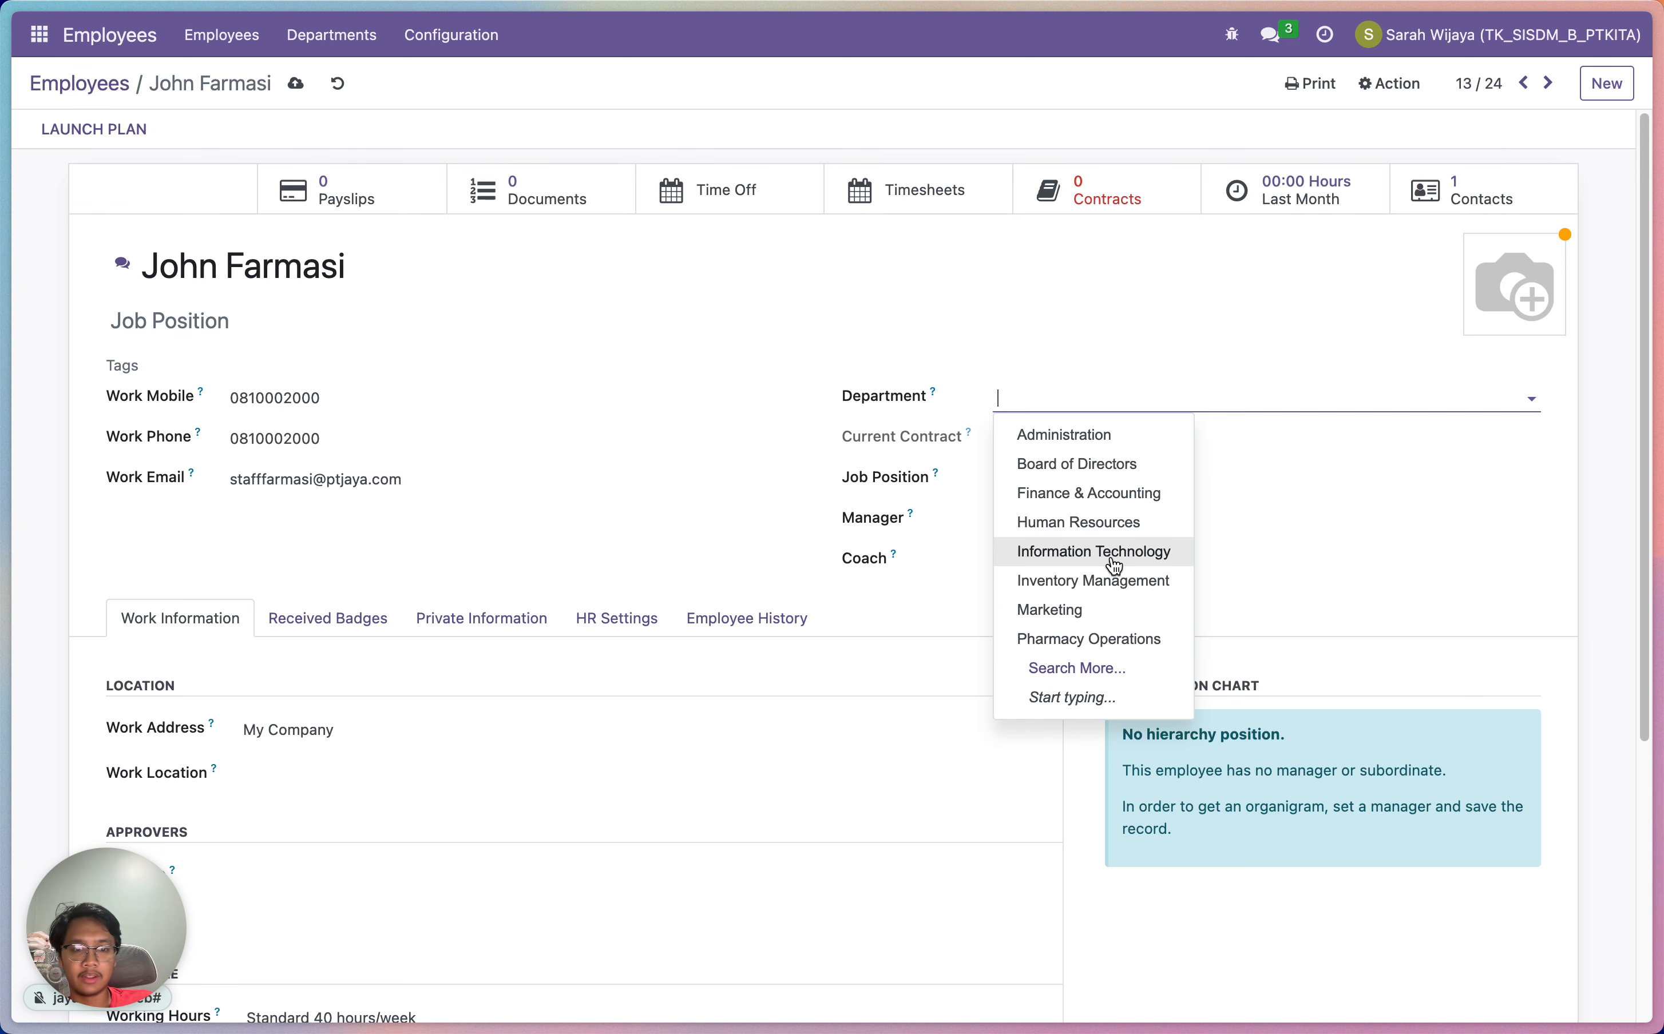
{"action": "left_click", "coordinate": [1109, 633]}
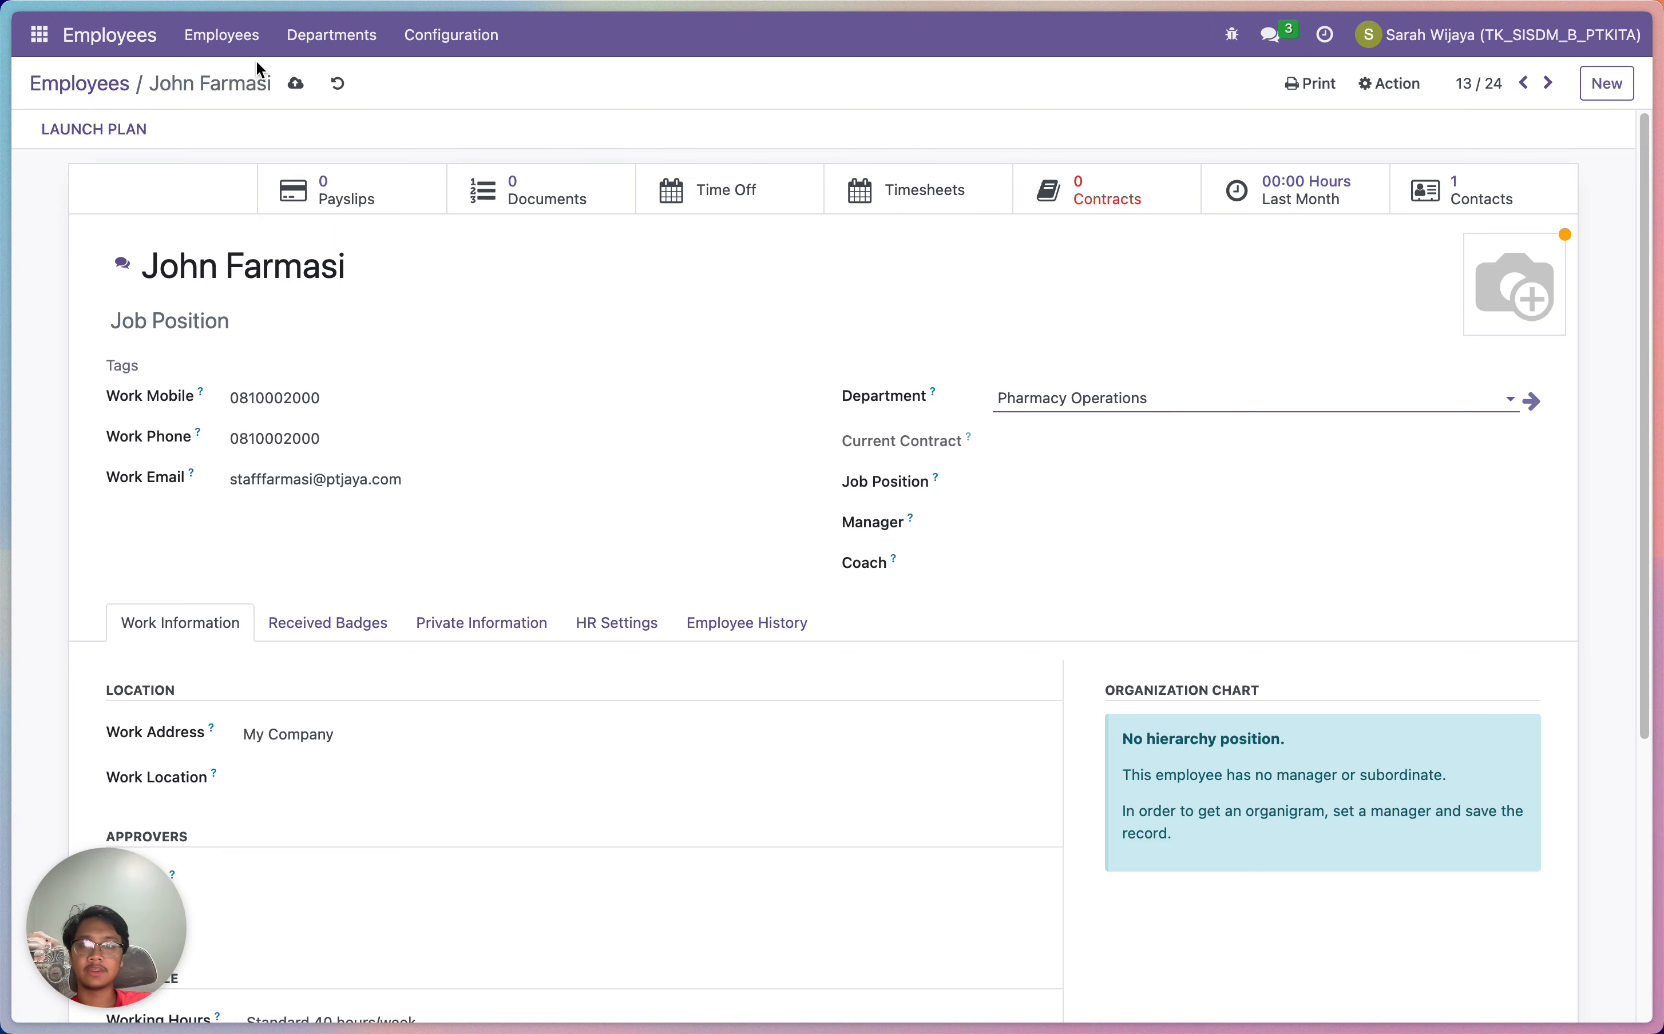
{"action": "left_click", "coordinate": [206, 88]}
{"action": "left_click", "coordinate": [108, 88]}
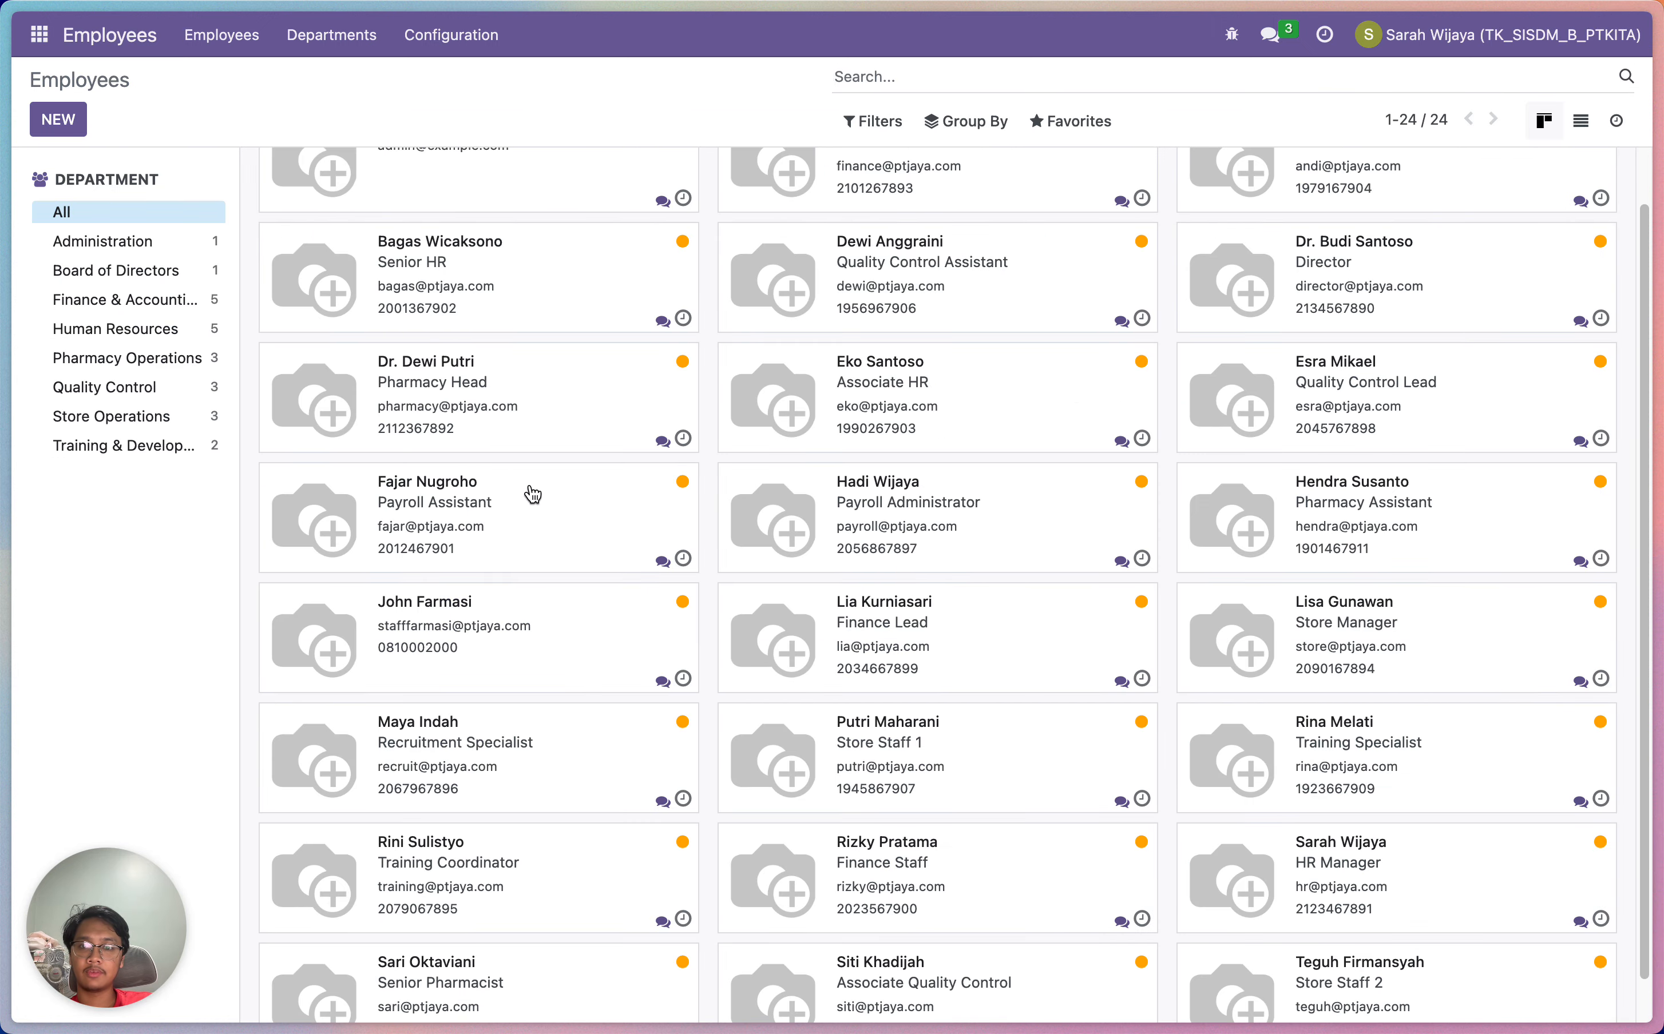
{"action": "scroll", "coordinate": [548, 479], "scroll_direction": "up", "scroll_amount": 1}
{"action": "scroll", "coordinate": [556, 537], "scroll_direction": "up", "scroll_amount": 1}
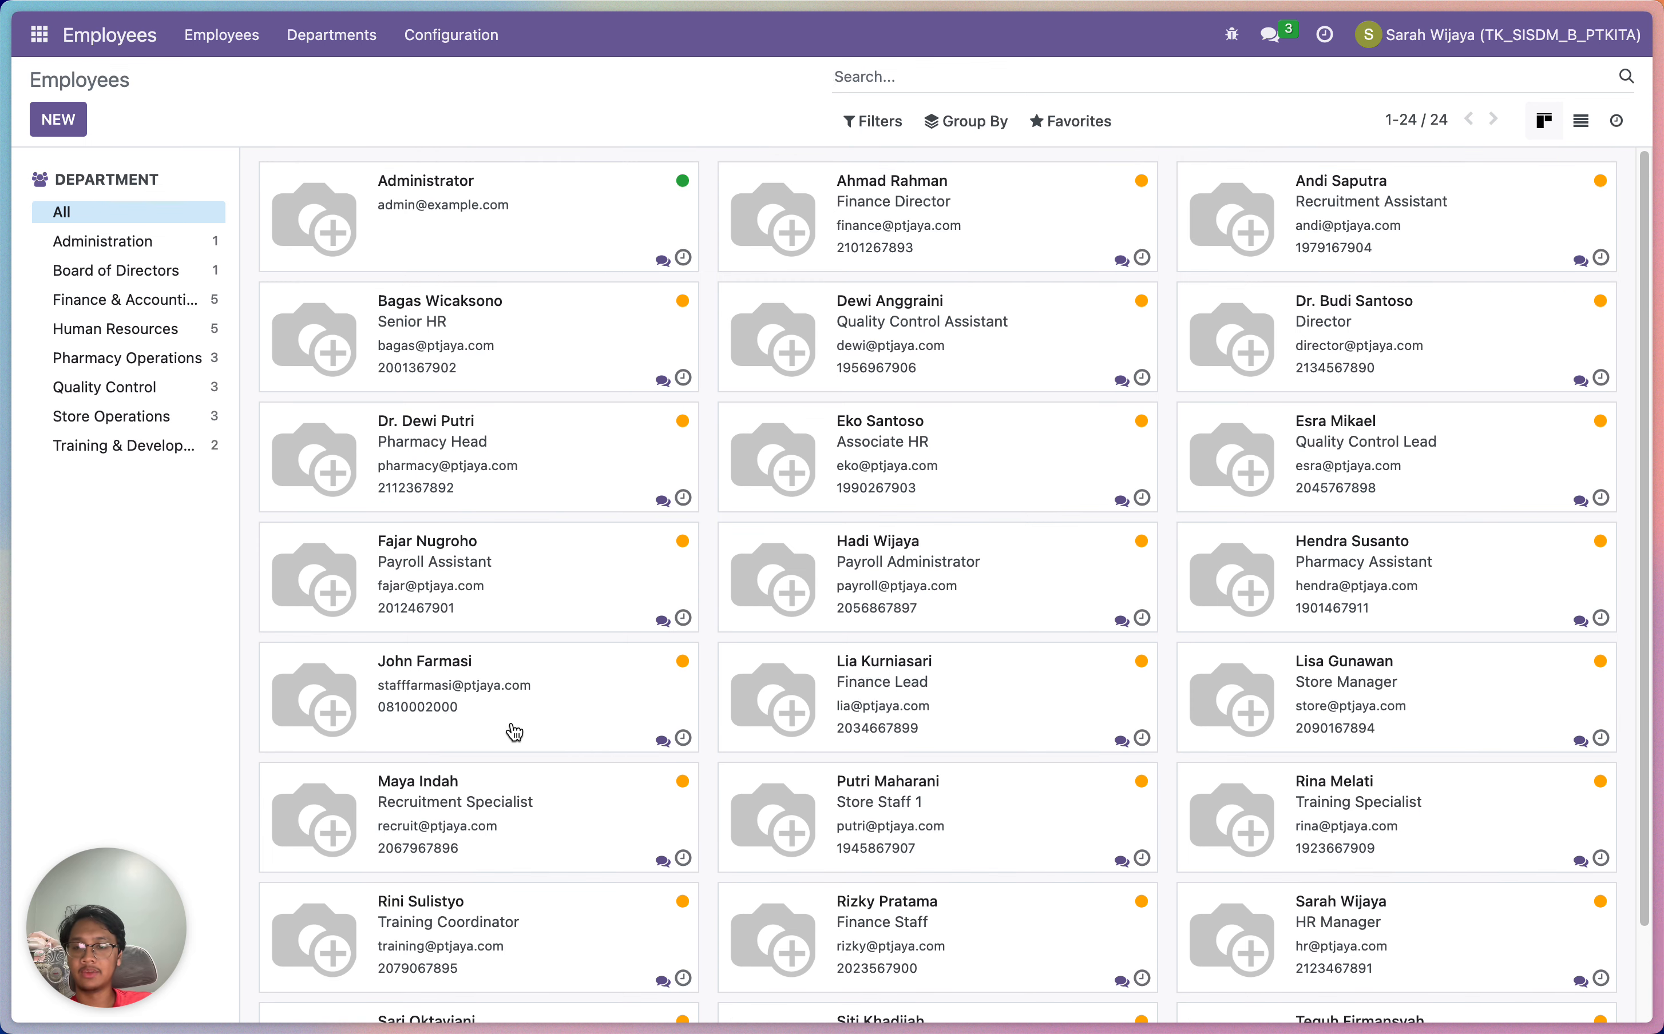